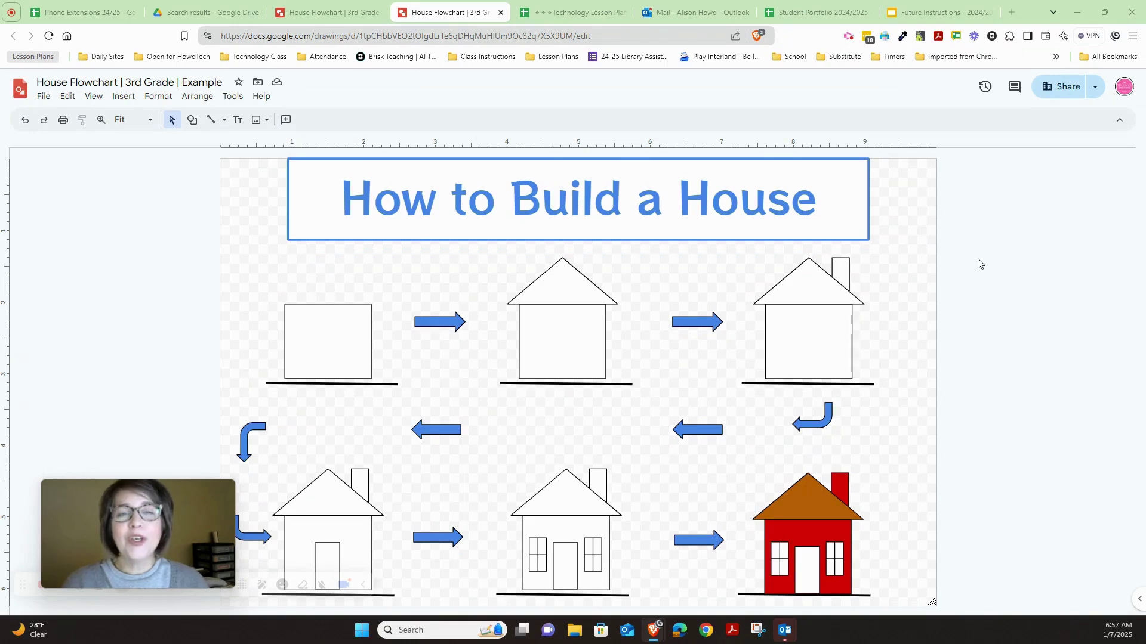
Step: Switch from the Example drawing to the 'House Flowchart | 3rd Grade | Student Copy' drawing
left_click(339, 17)
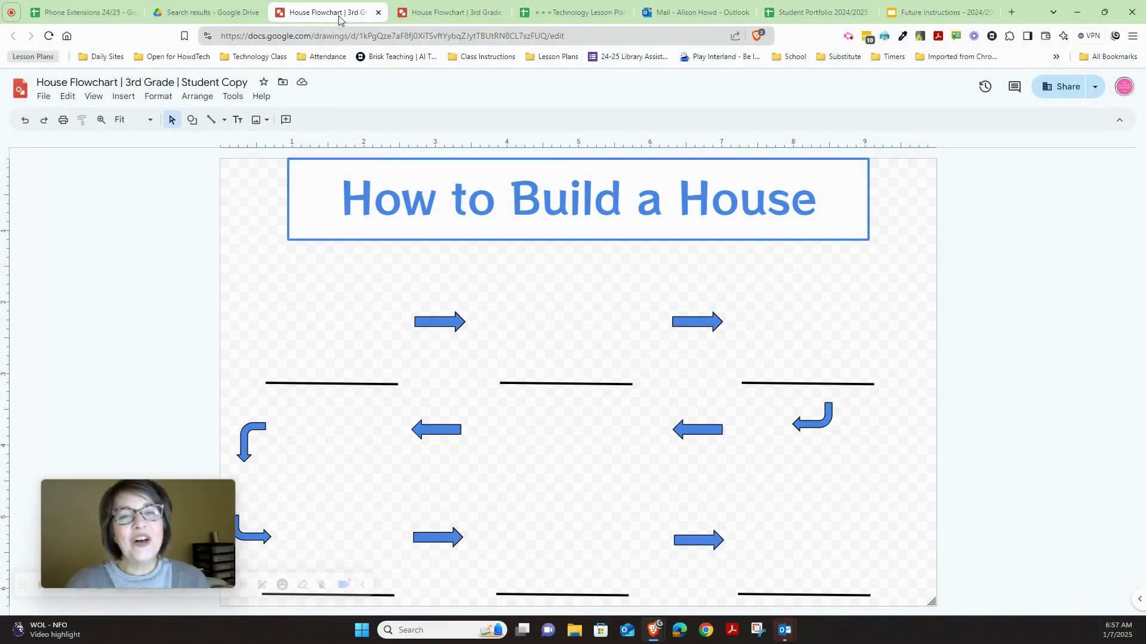
Step: Choose the Rectangle shape from the Shape menu's Shapes list
left_click(451, 15)
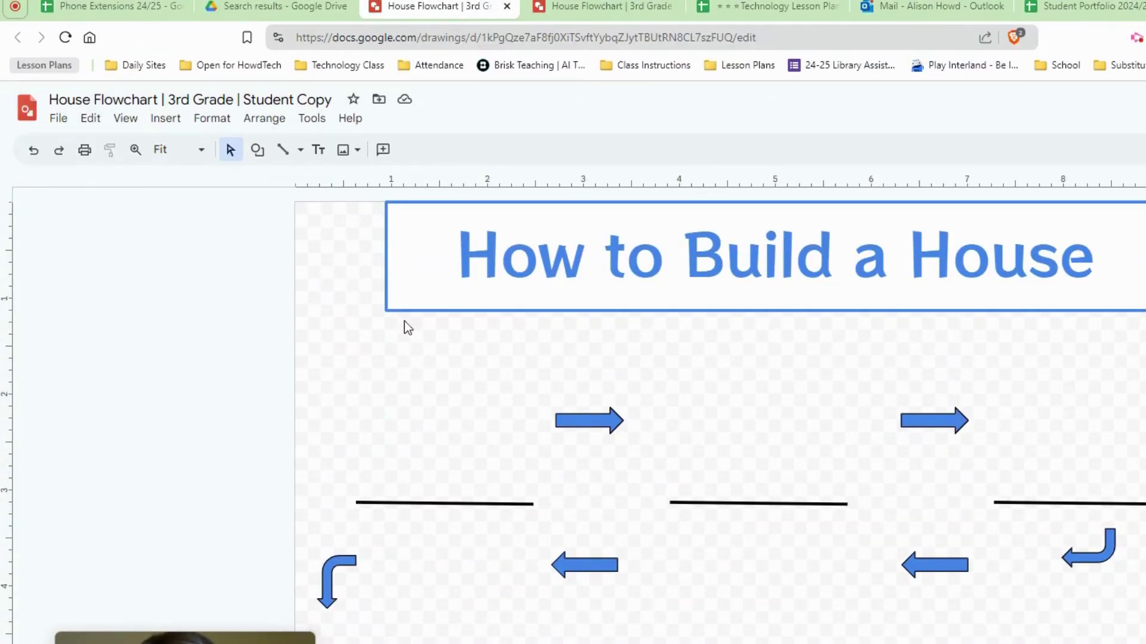
left_click(257, 153)
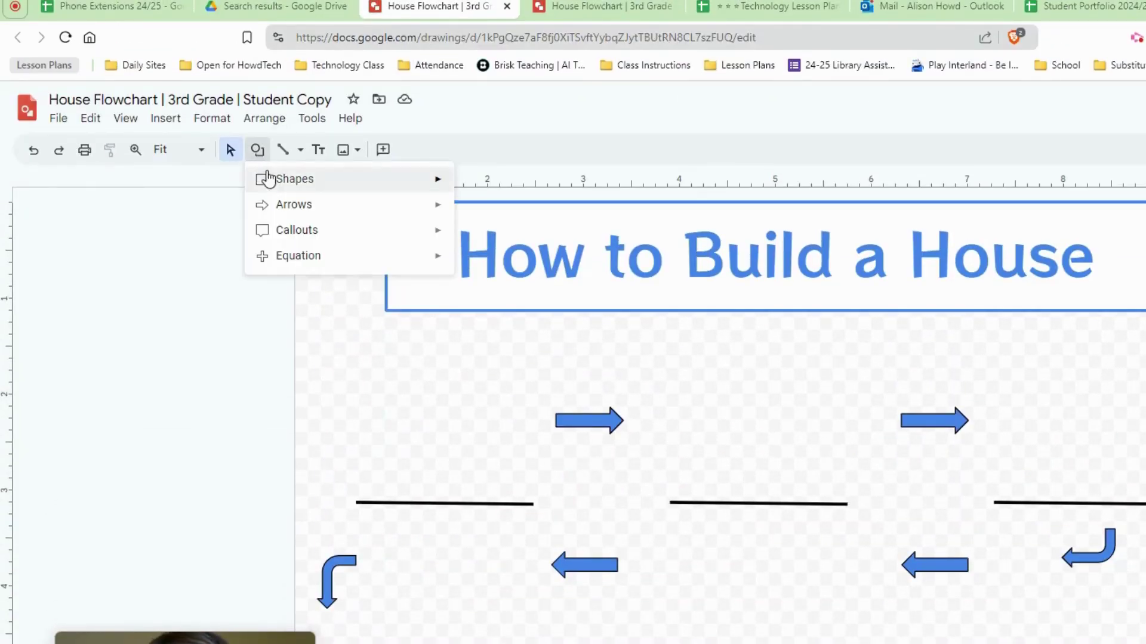
mouse_move(269, 185)
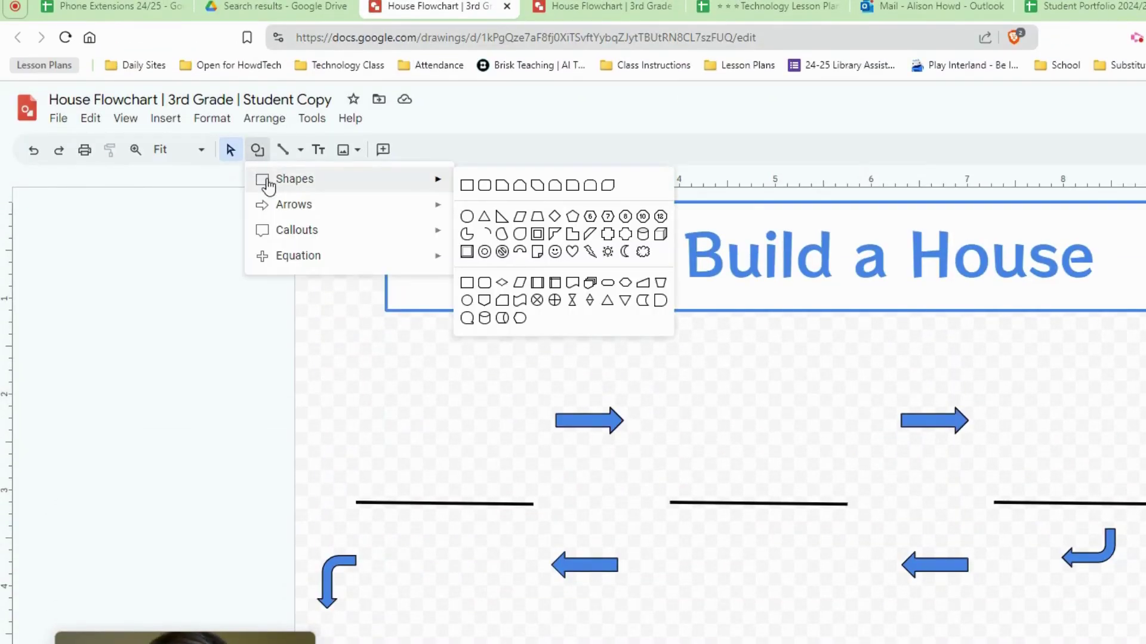
left_click(466, 186)
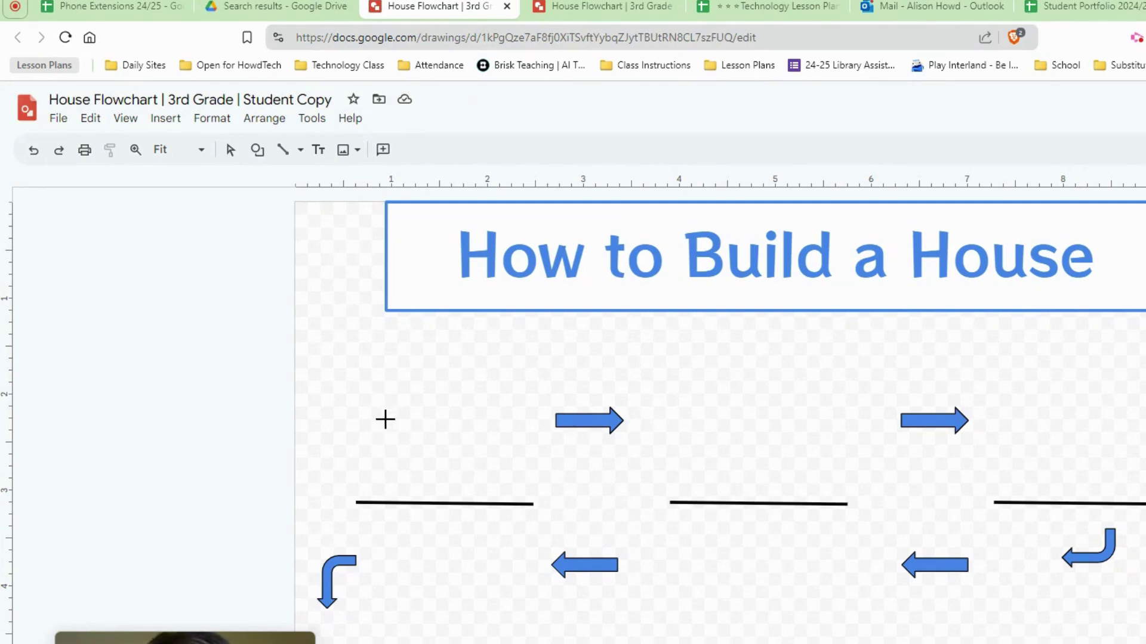
Step: Draw a rectangle centered above the first base line and fill it white
left_click_drag(378, 420, 486, 501)
left_click_drag(439, 461, 442, 461)
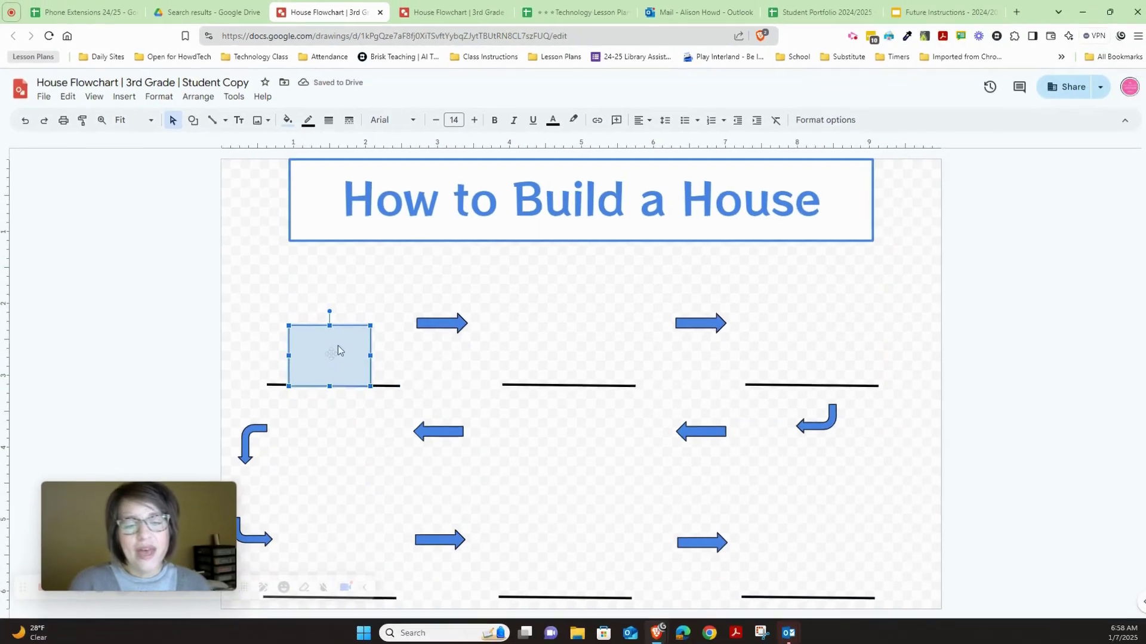
left_click(286, 119)
left_click(408, 205)
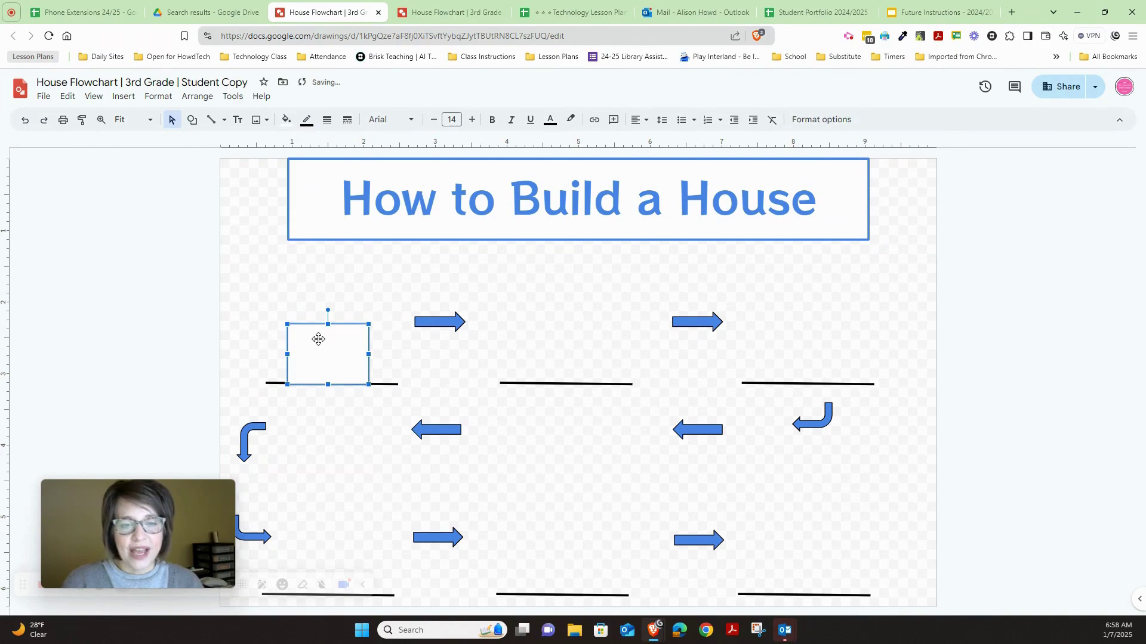
left_click(255, 357)
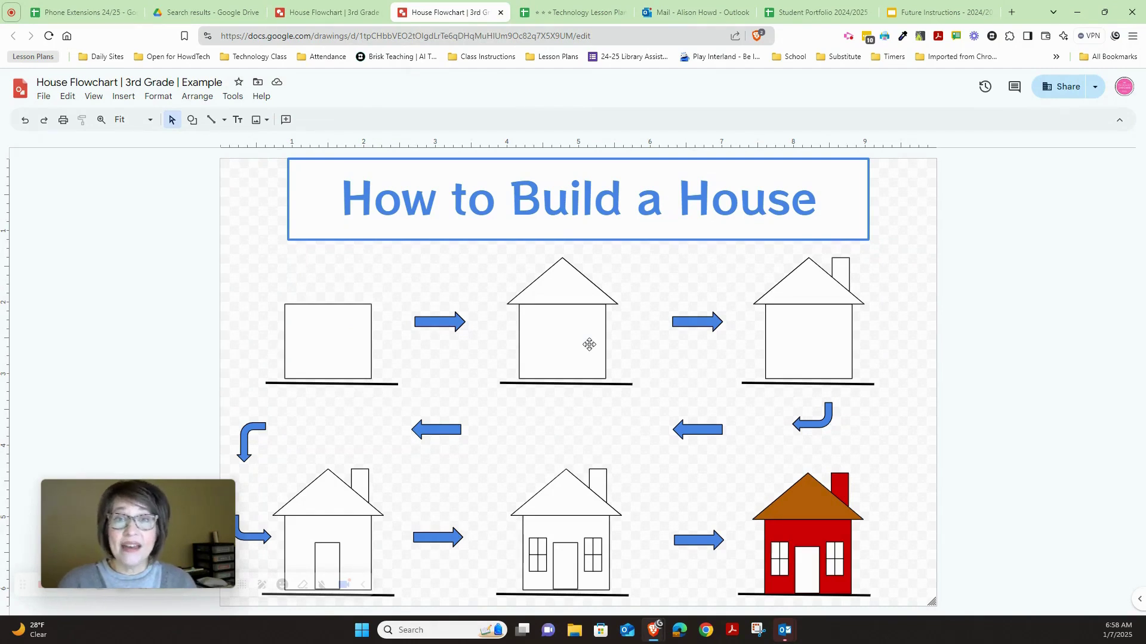
Step: Duplicate the first rectangle with Ctrl+D and place the copy above the second base line
left_click(327, 12)
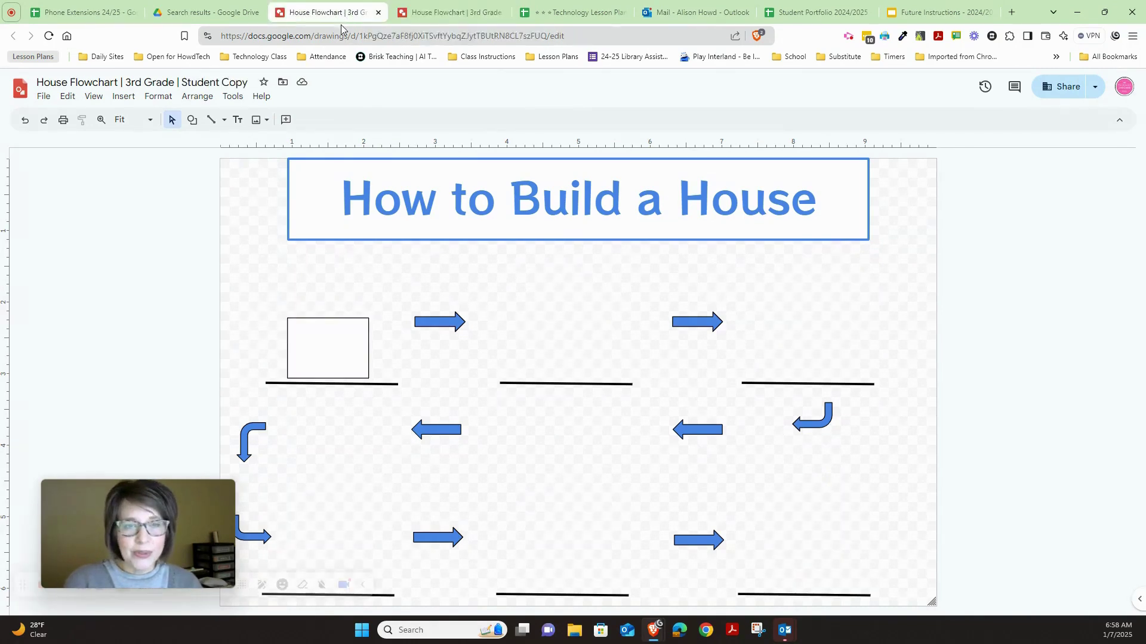
left_click(338, 341)
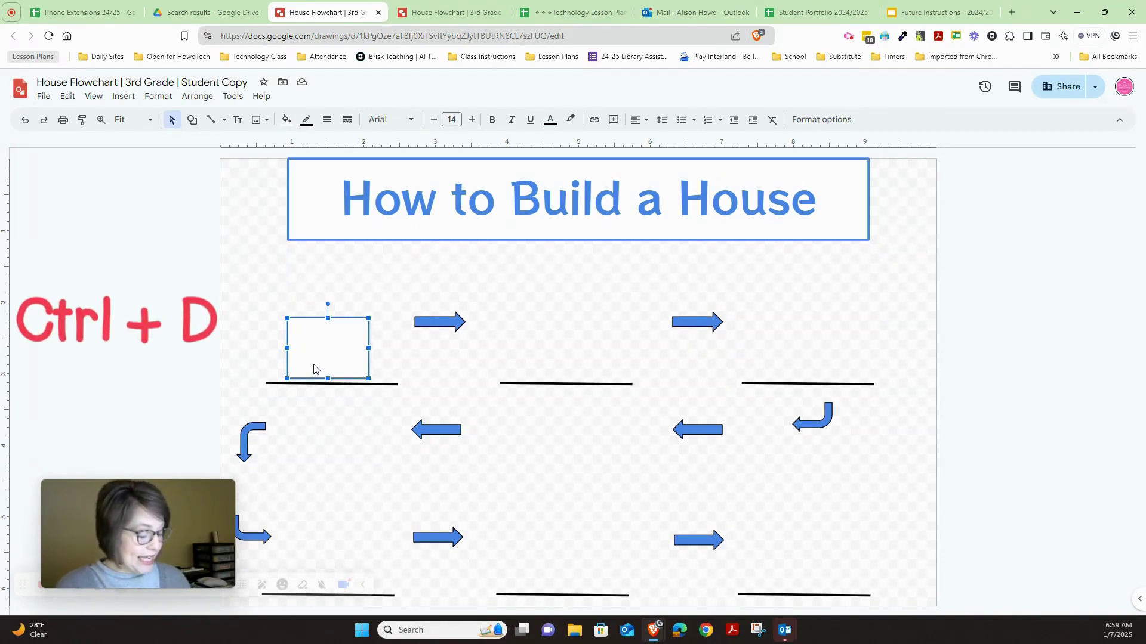
key("ctrl+d")
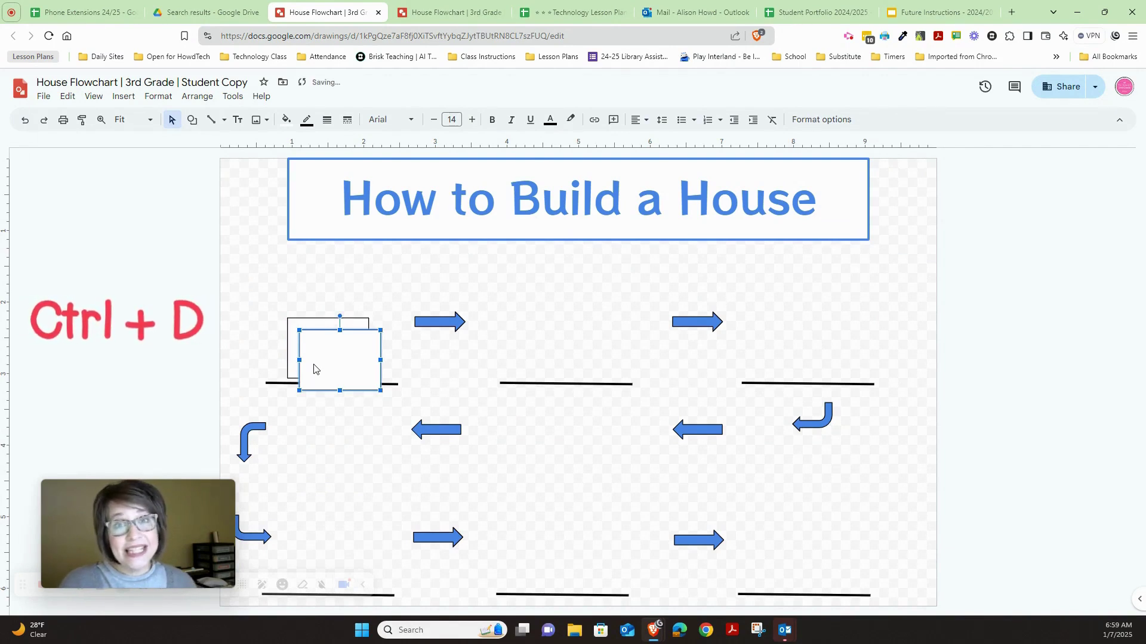
left_click_drag(333, 356, 557, 345)
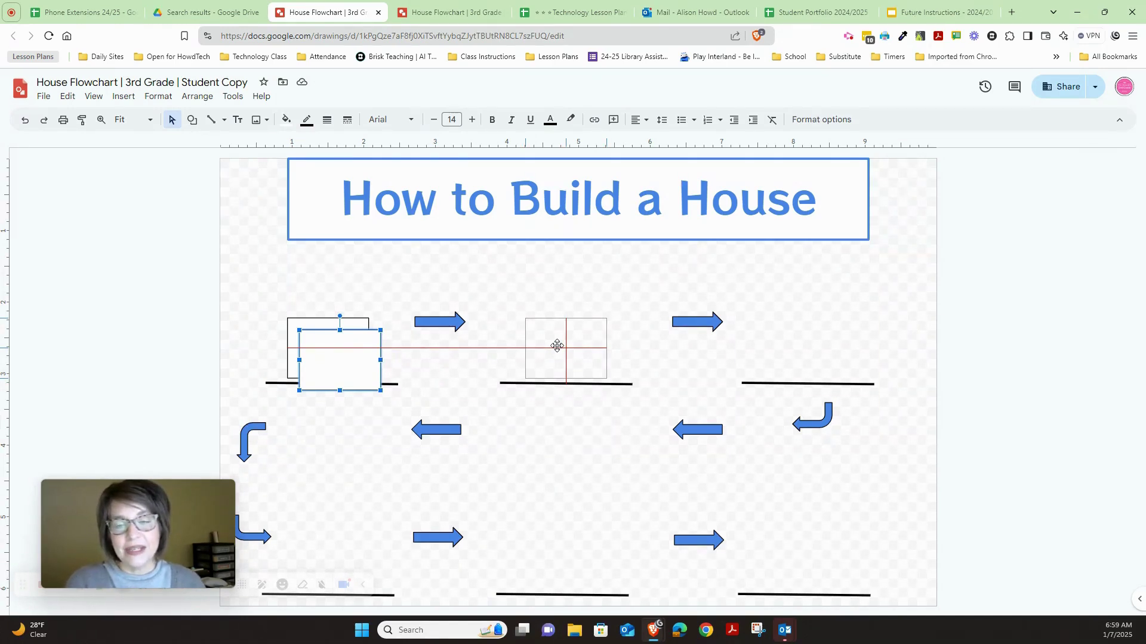
left_click_drag(556, 346, 556, 346)
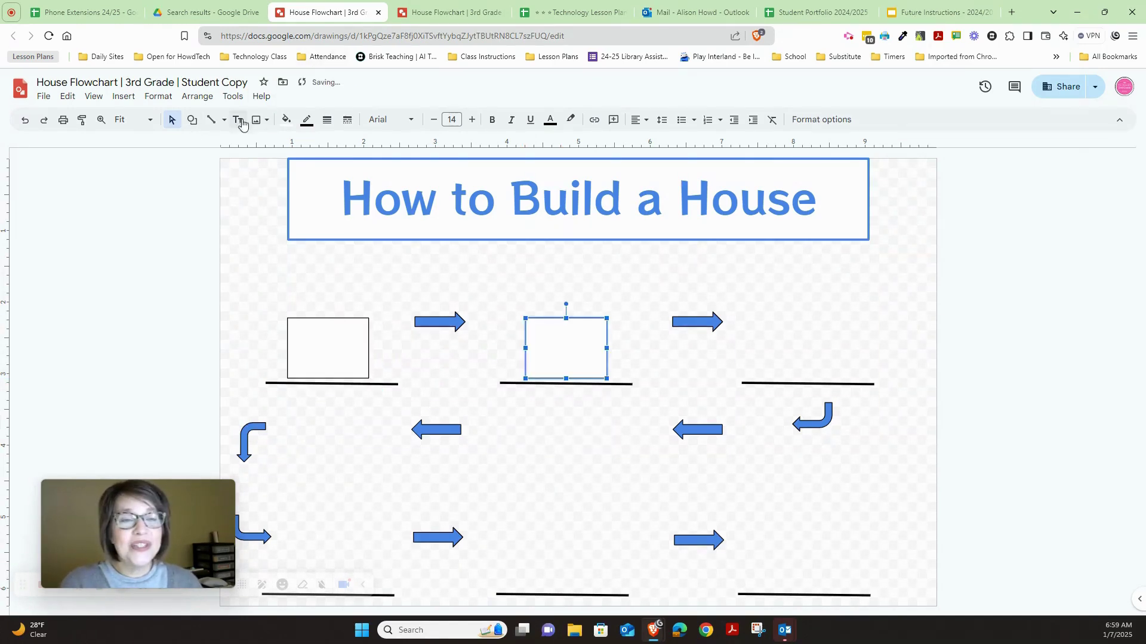
Step: Draw a triangle roof and align it on top of the second rectangle
left_click(192, 122)
mouse_move(304, 138)
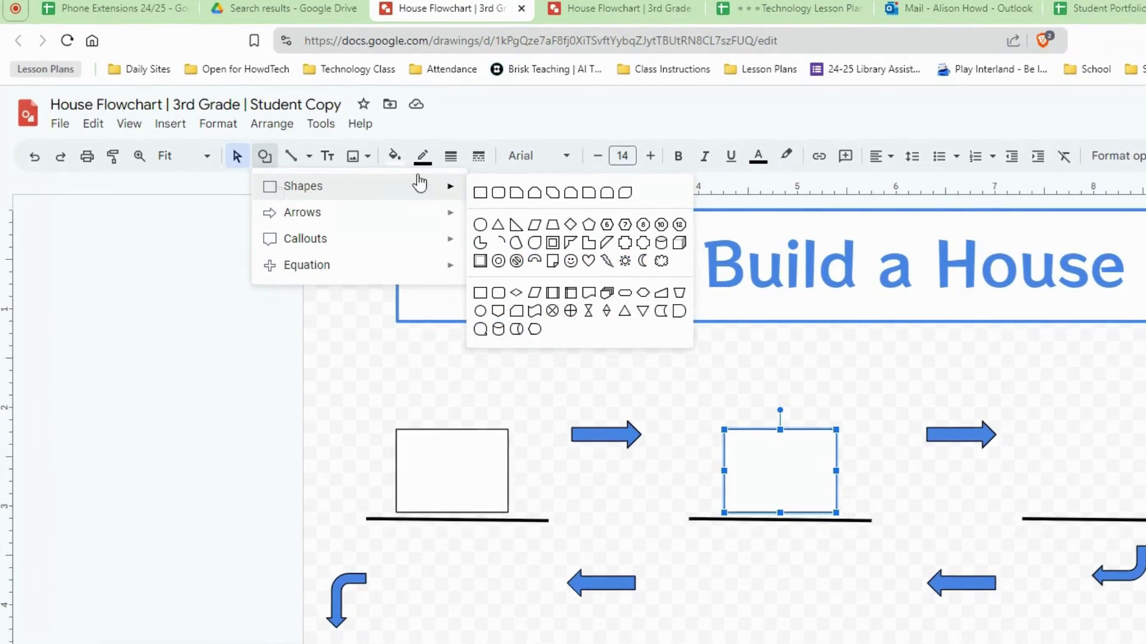
left_click(499, 230)
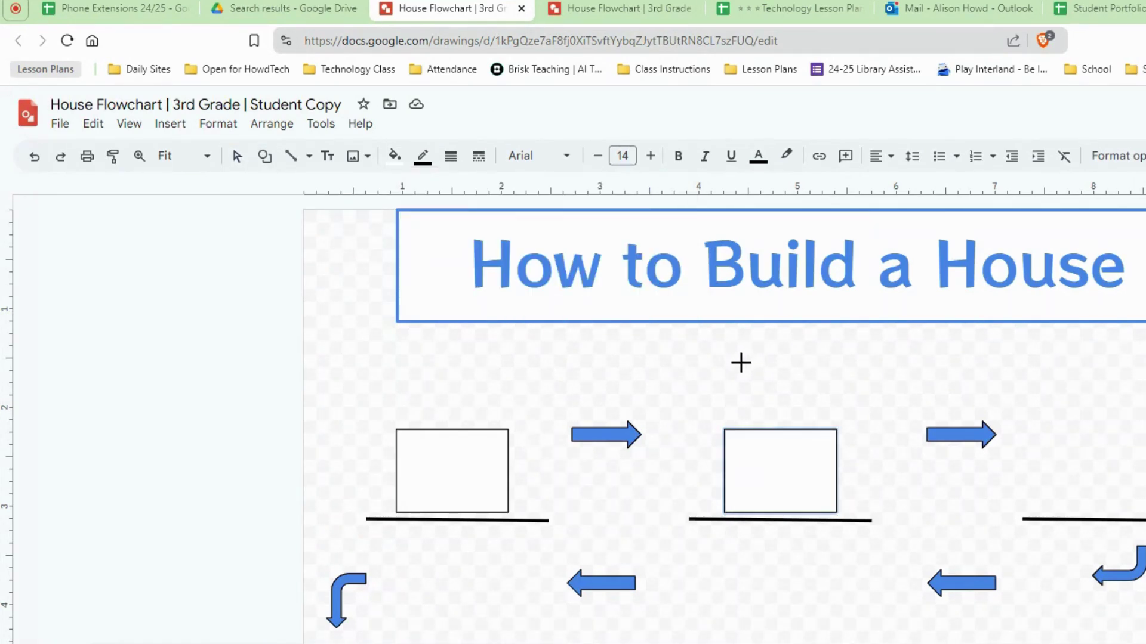
left_click_drag(757, 364, 904, 422)
left_click_drag(834, 398, 782, 402)
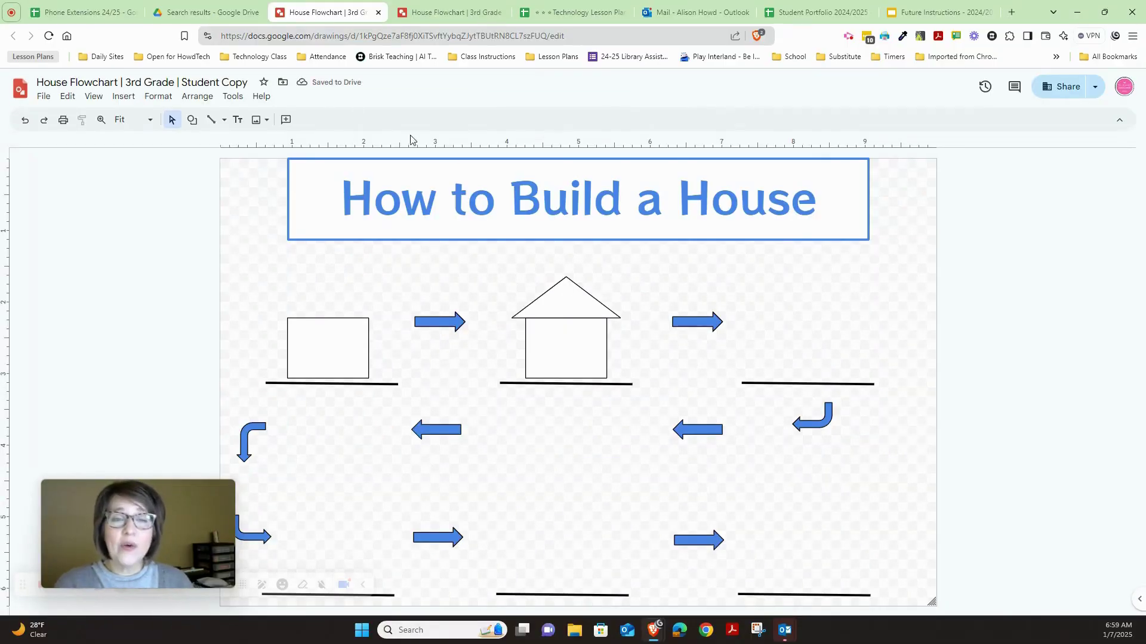
left_click(579, 296)
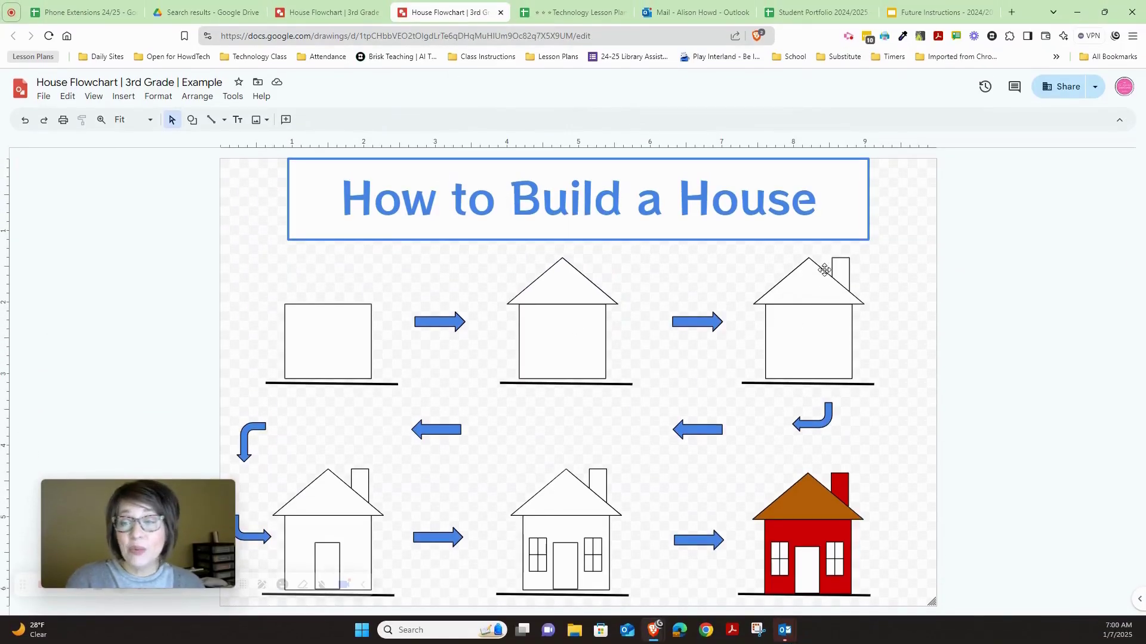
Step: Back in the Student Copy, box-select the second house's triangle roof and rectangle walls together
left_click(328, 14)
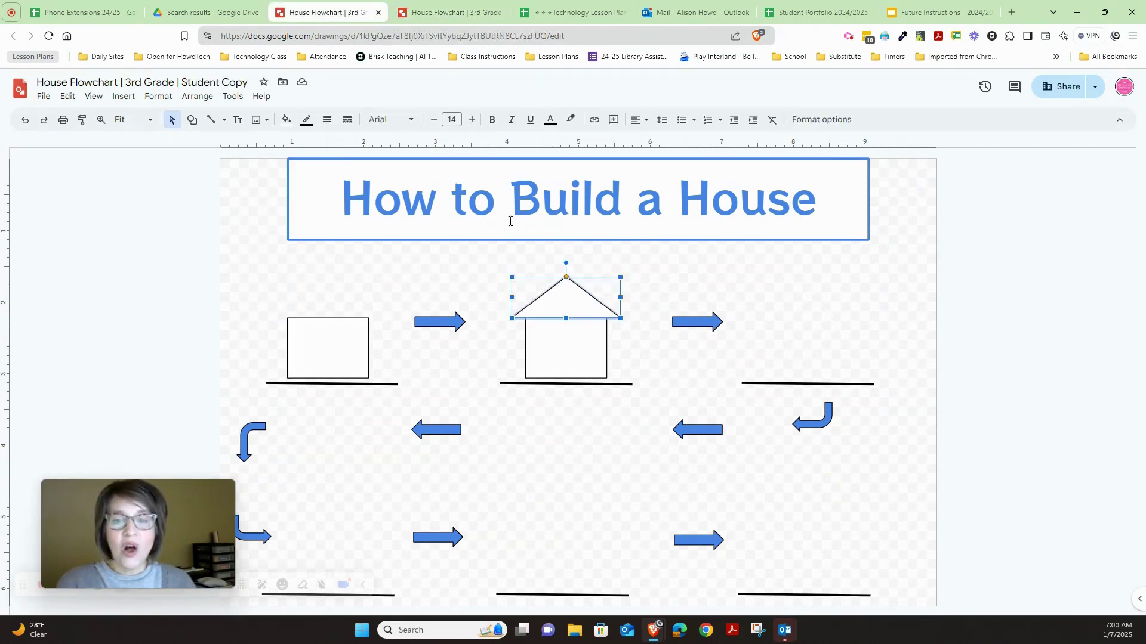
left_click(500, 275)
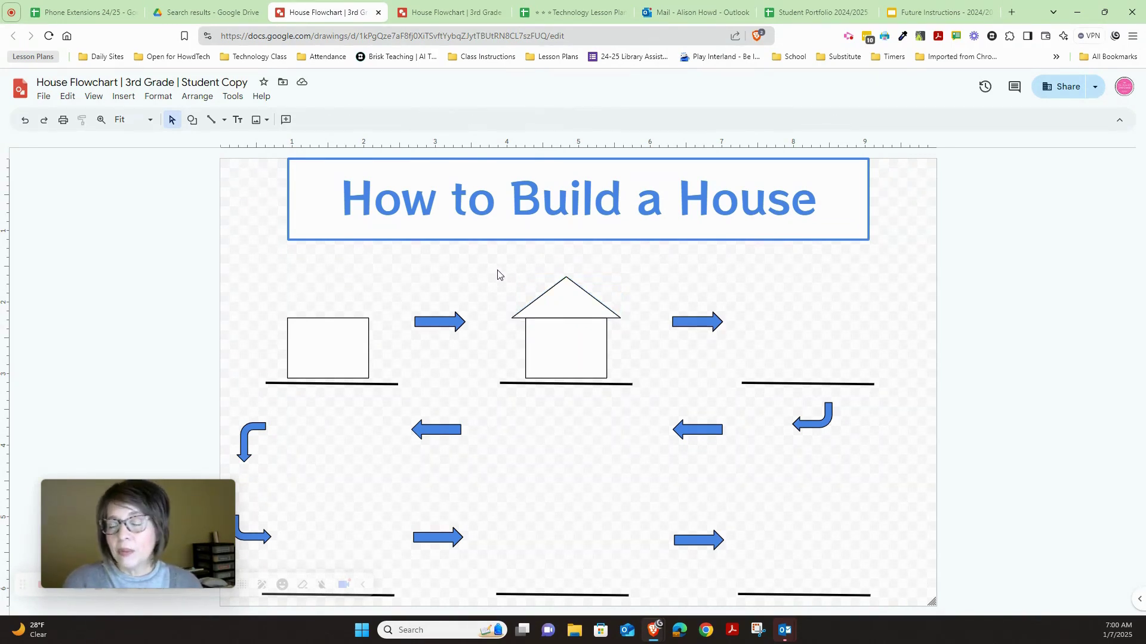
left_click_drag(500, 276, 623, 377)
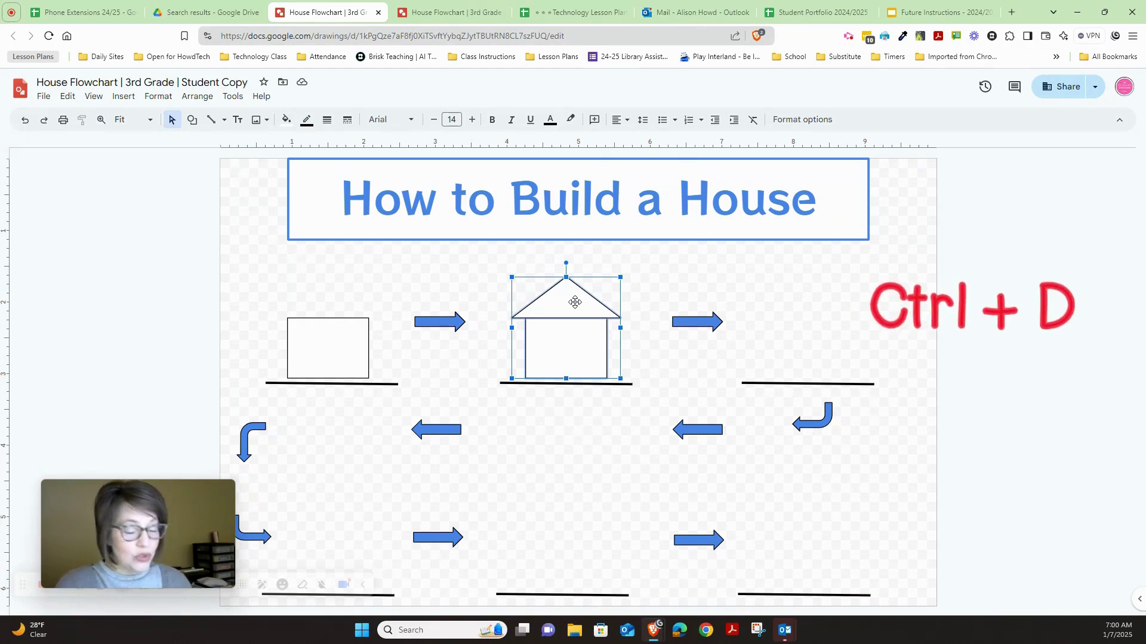
Step: Copy the roofed house onto the third base line and draw a thin chimney on its roof's right slope
key("ctrl+d")
left_click_drag(576, 307, 806, 293)
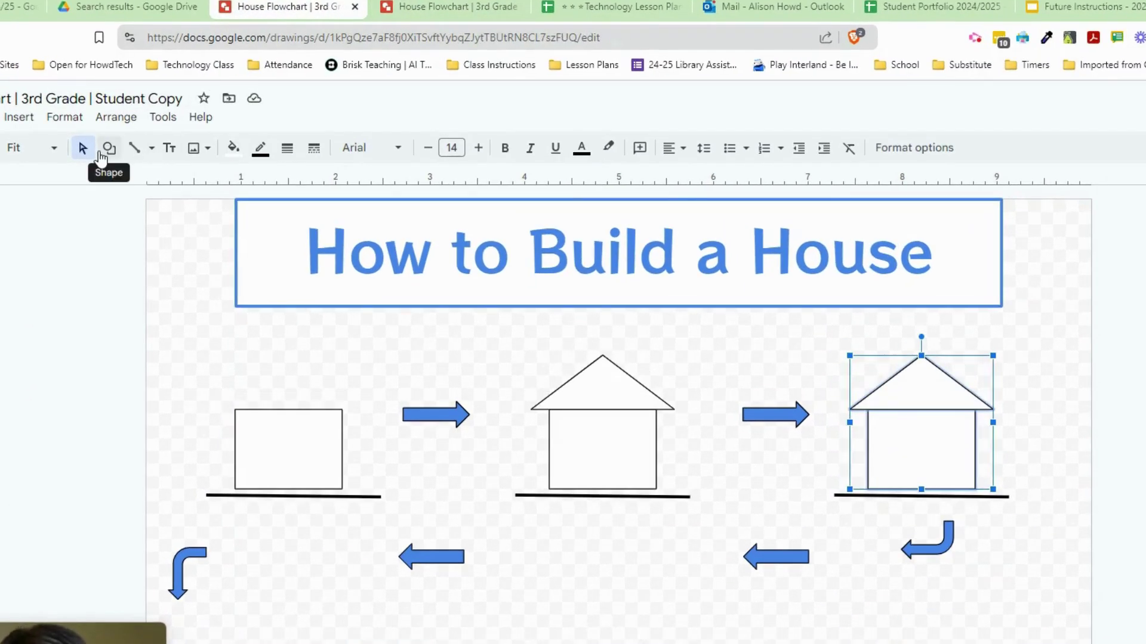
left_click(108, 147)
mouse_move(122, 182)
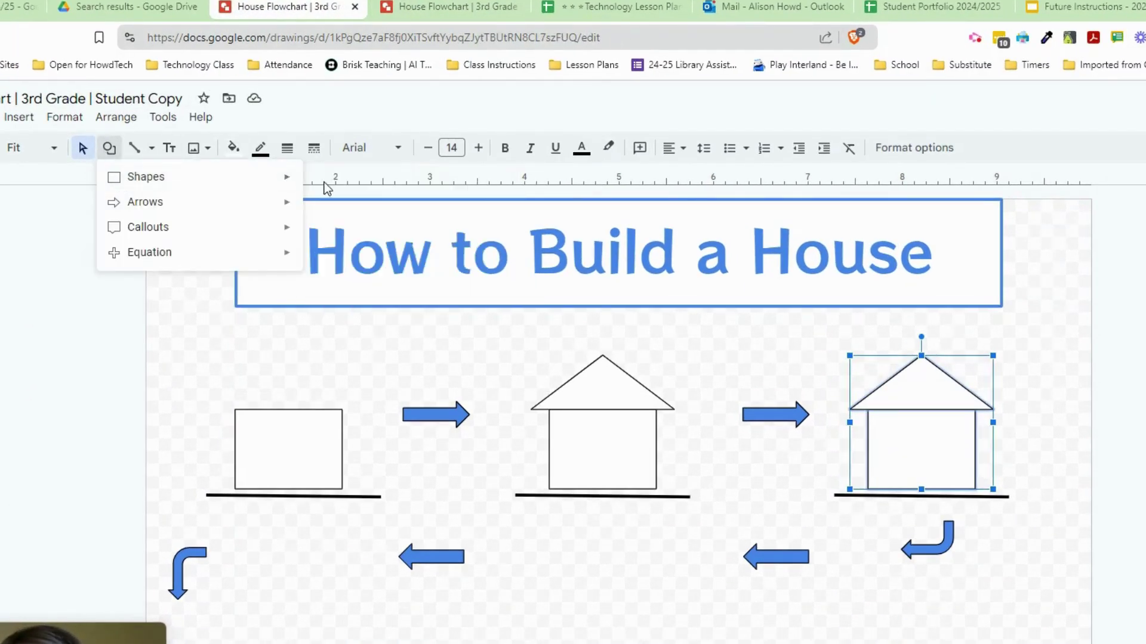
left_click(315, 184)
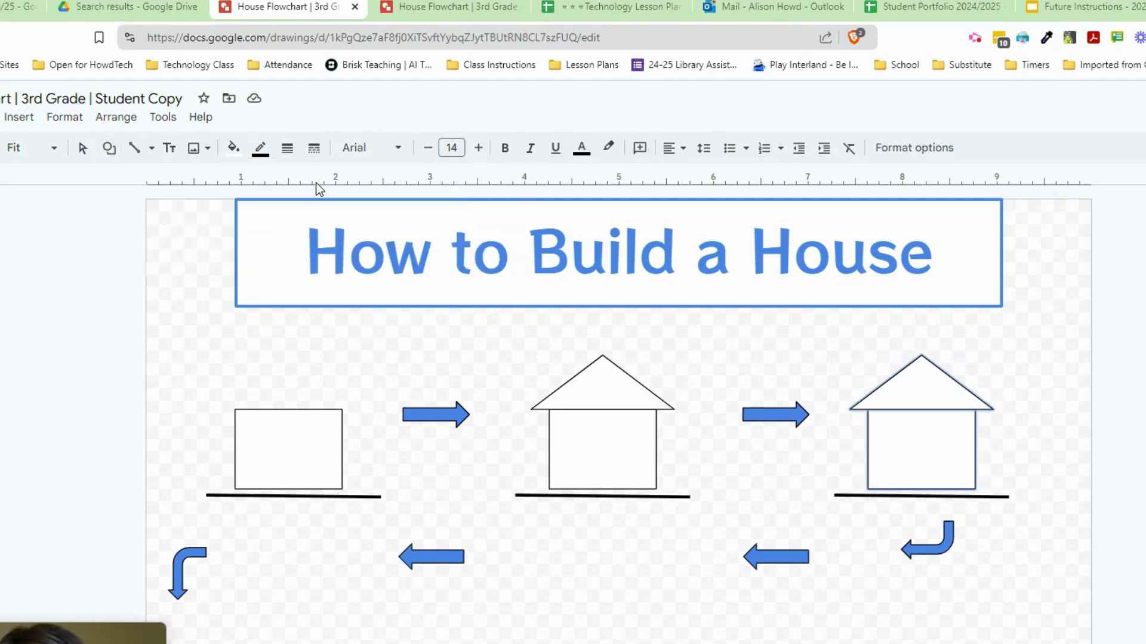
left_click_drag(952, 348, 969, 397)
left_click(1017, 383)
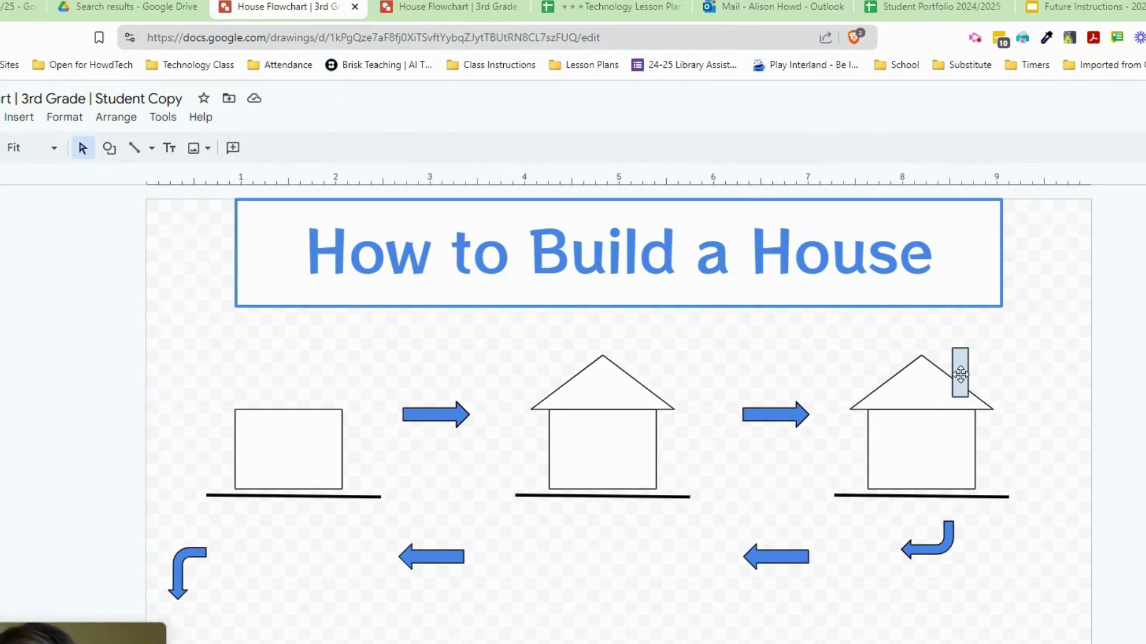
Step: Fill the third house's chimney with white
left_click(960, 375)
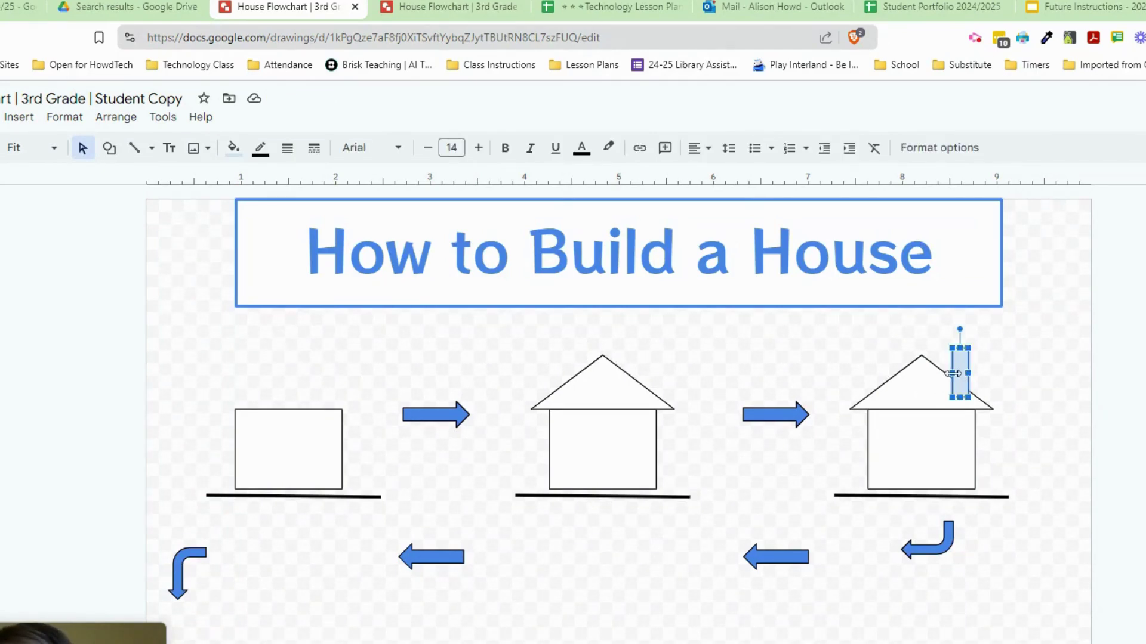
left_click(233, 148)
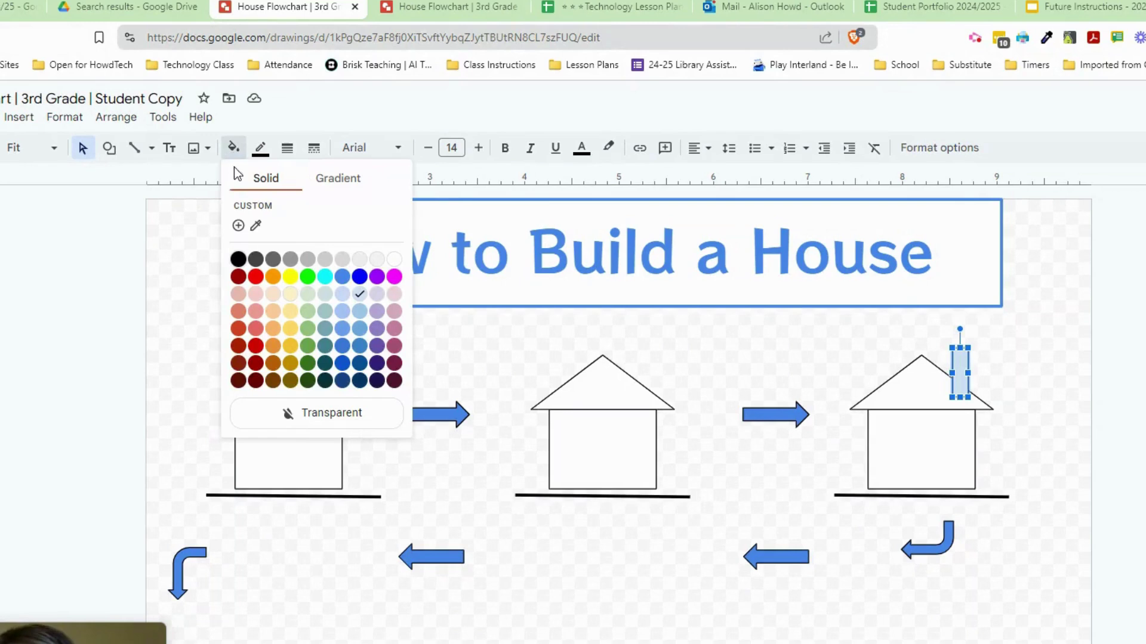
left_click(395, 259)
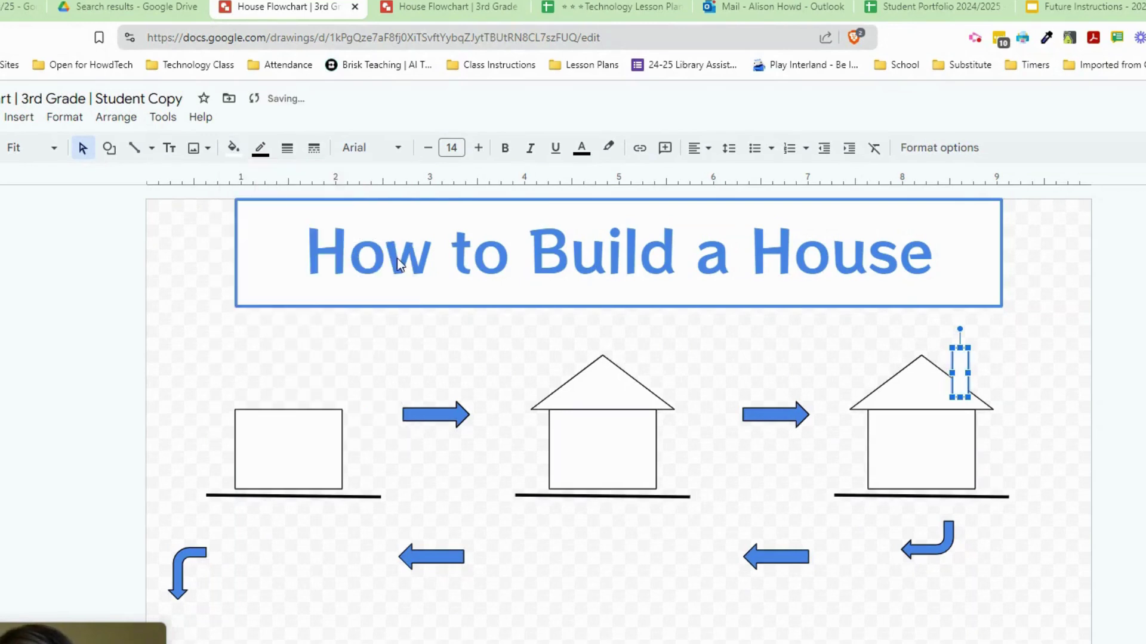
left_click(1022, 403)
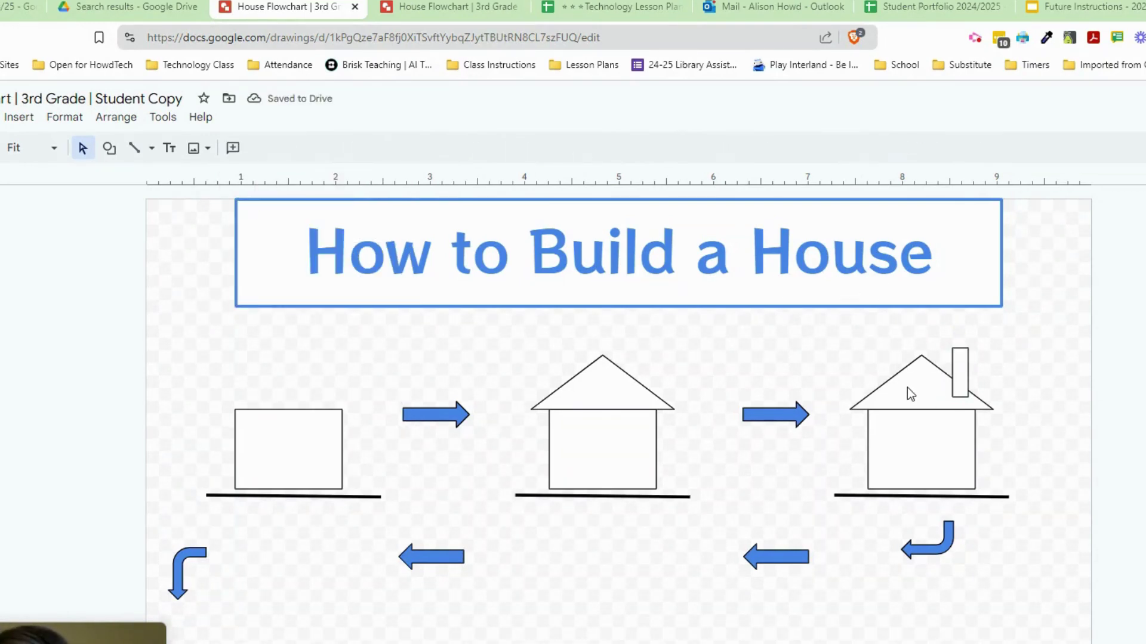
Step: Send the chimney one layer backward behind the roof, then select the whole third house
left_click(962, 372)
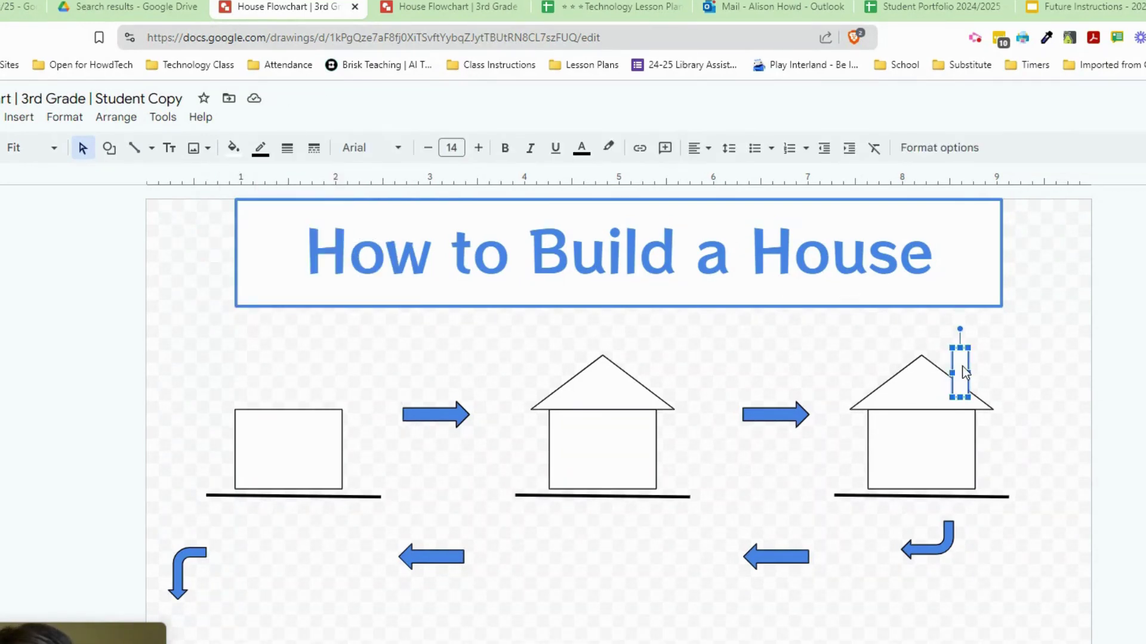
left_click(120, 122)
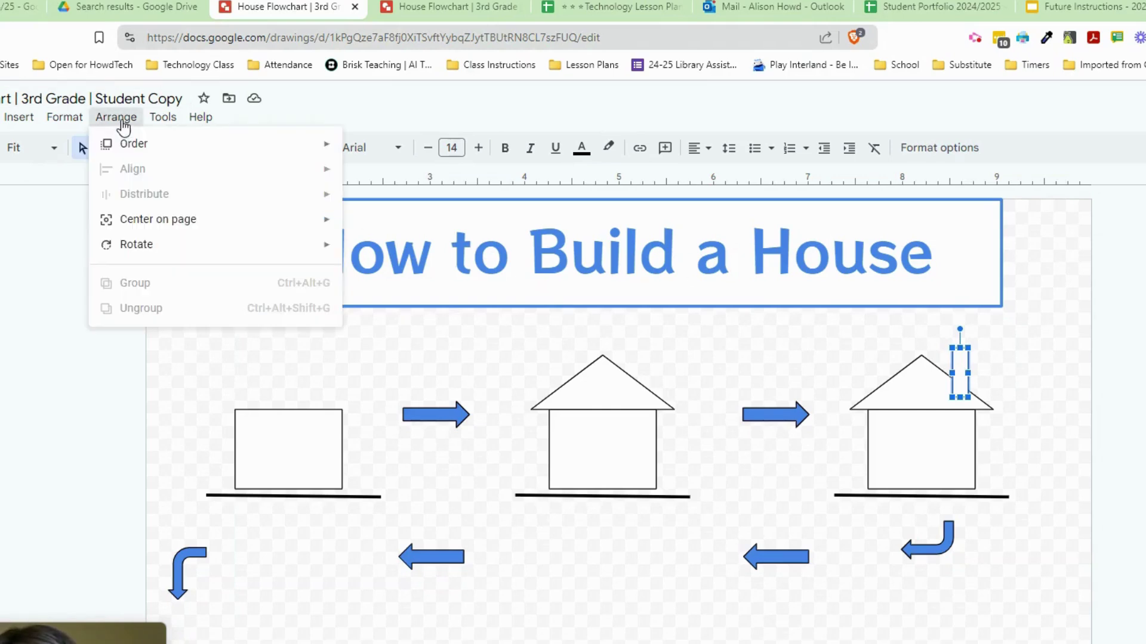
mouse_move(120, 147)
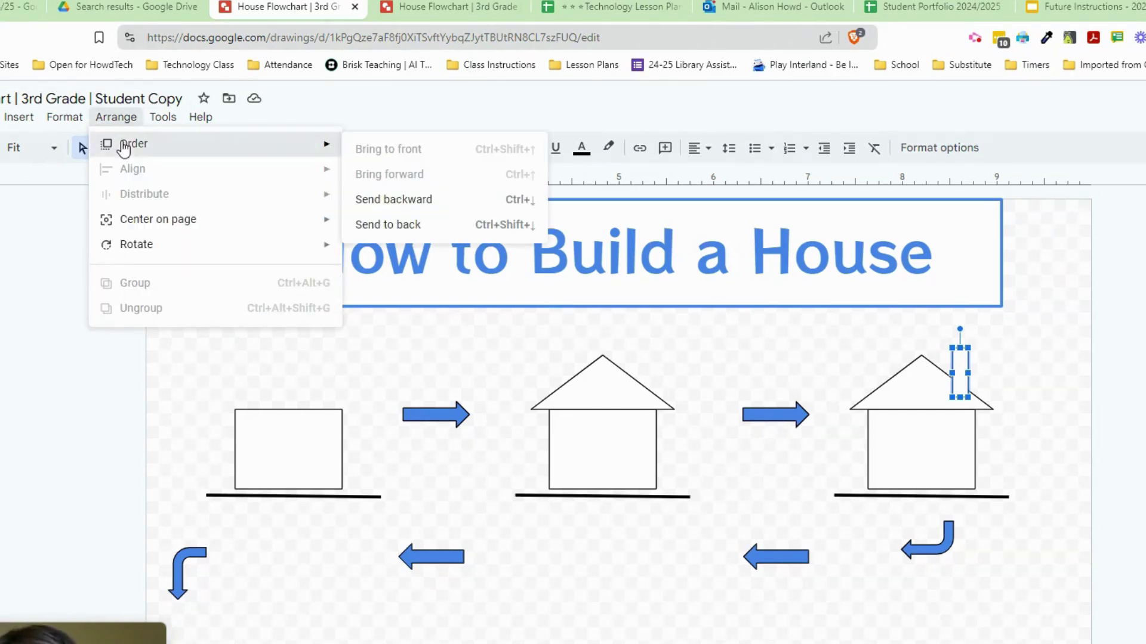
left_click(396, 204)
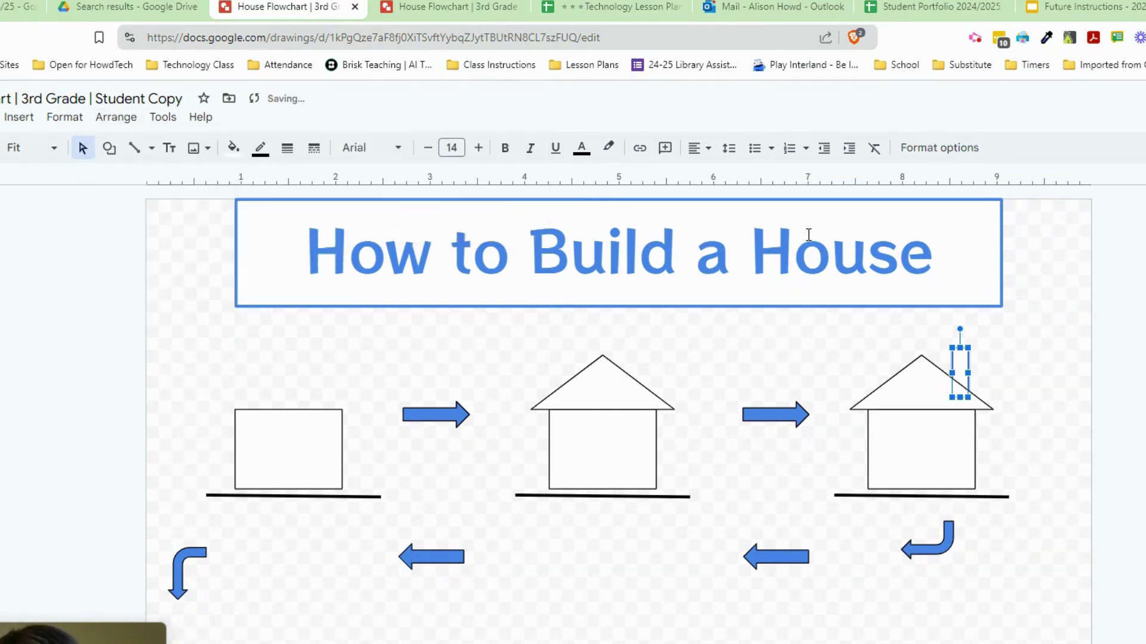
left_click(1024, 361)
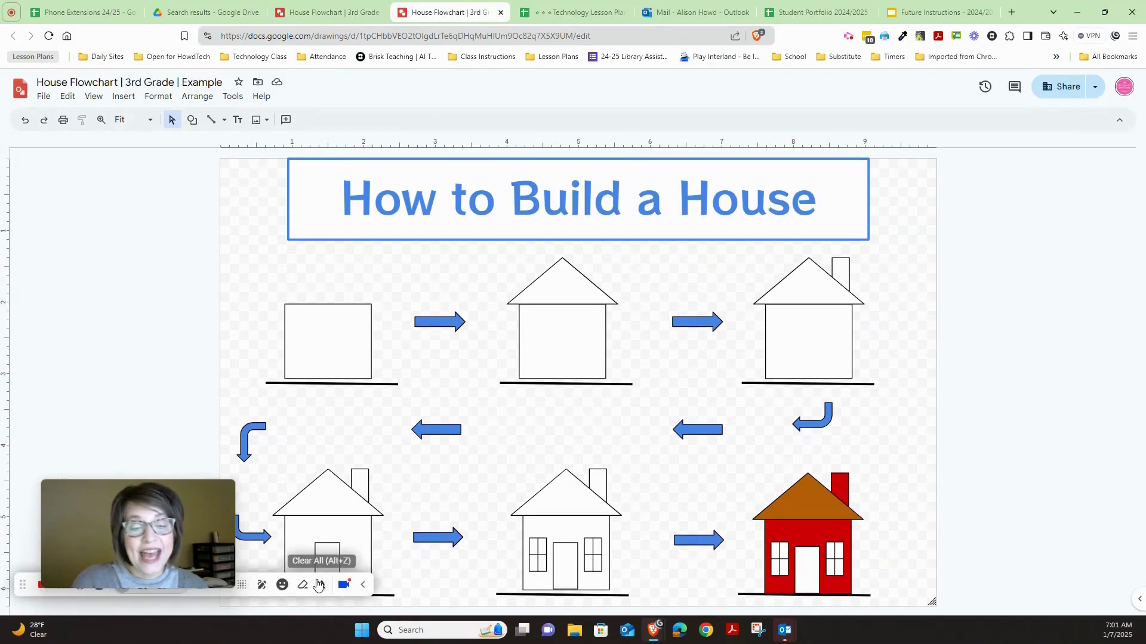
left_click(328, 13)
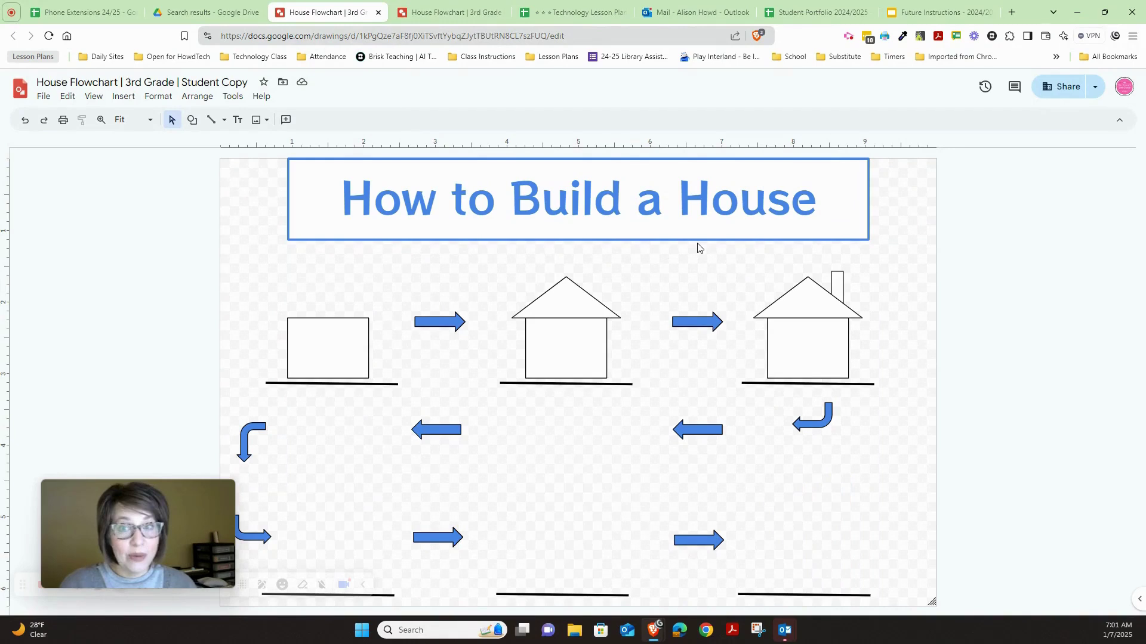
left_click_drag(743, 258, 865, 367)
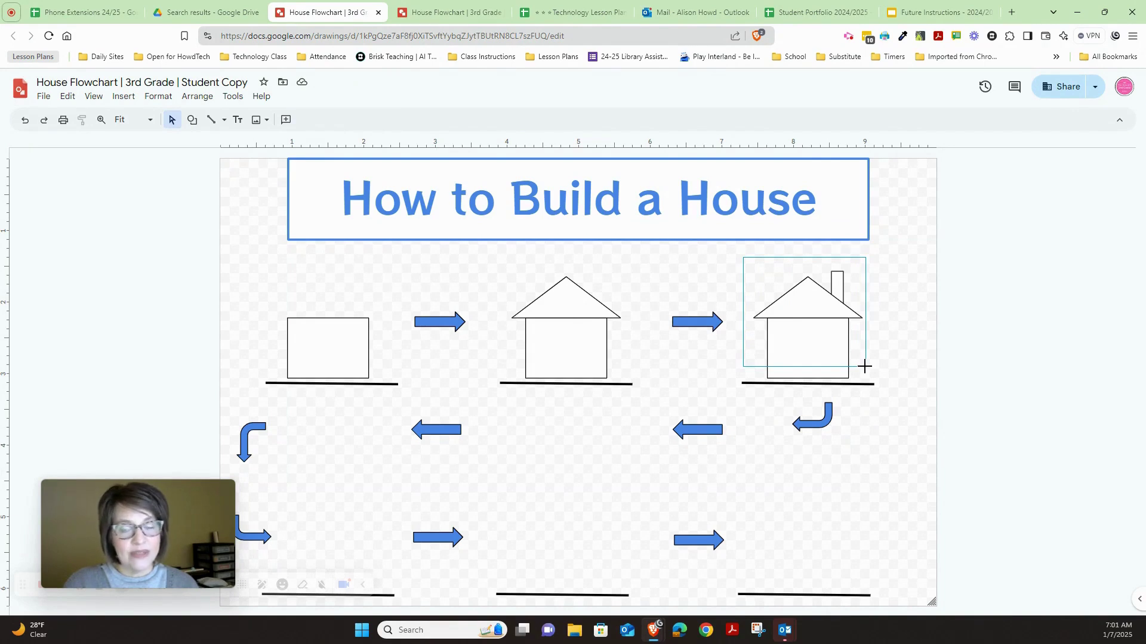
Step: Duplicate the chimneyed house and nudge the copy onto the bottom-left ground line
left_click_drag(864, 366, 865, 371)
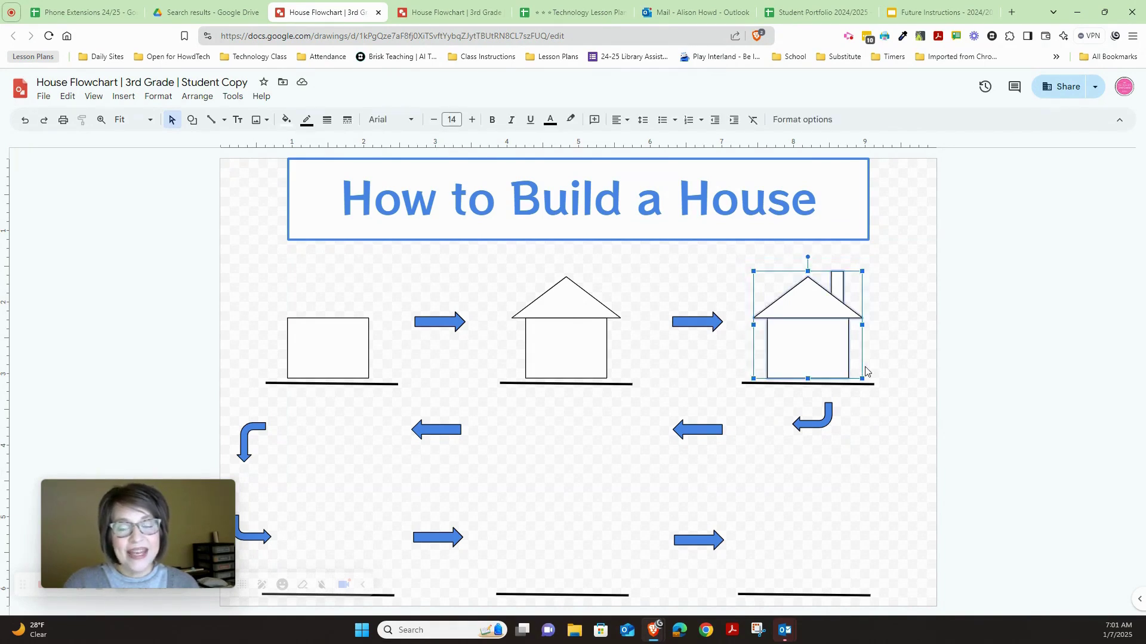
key("ctrl+d")
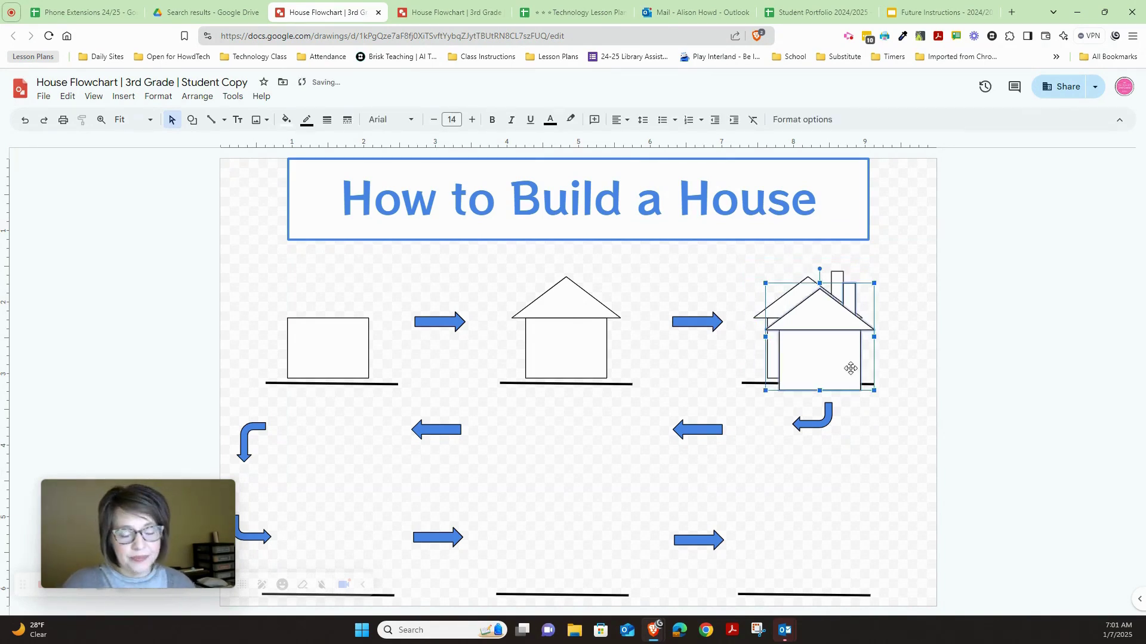
left_click_drag(831, 358, 340, 537)
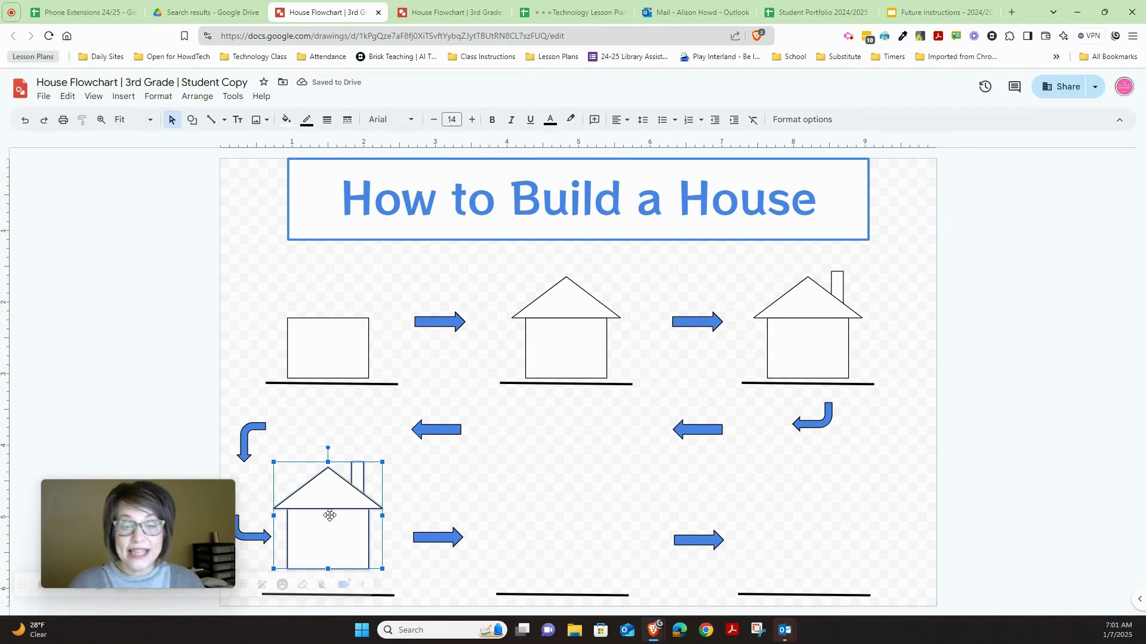
key("Right")
key("Down")
key("Down")
key("Down")
key("Down")
key("Down")
key("Down")
key("Down")
key("Down")
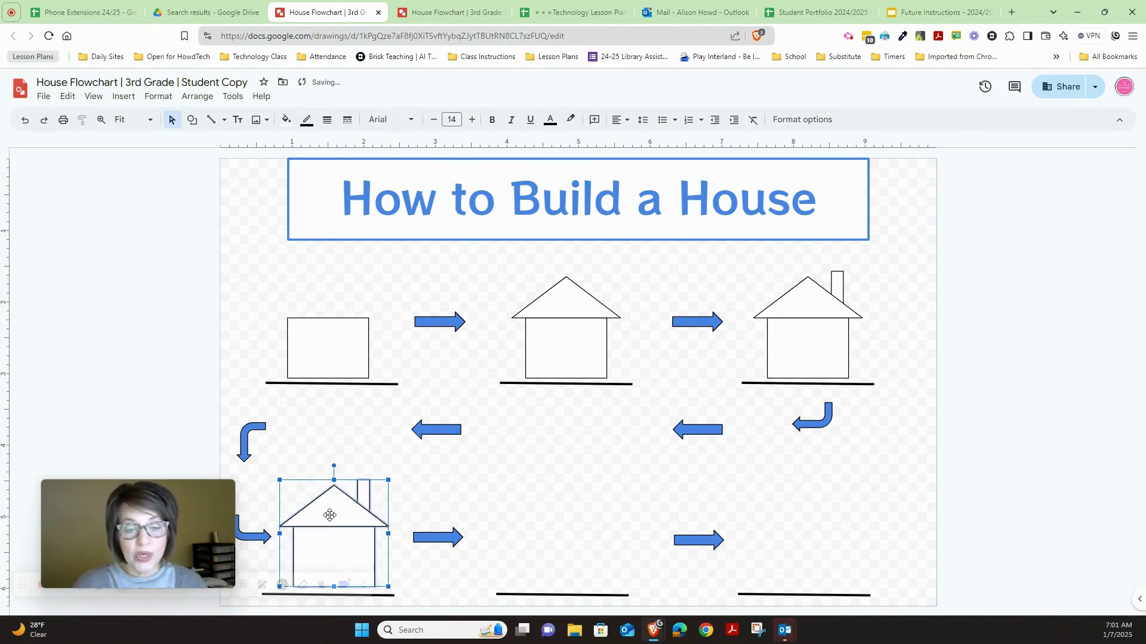
key("Up")
key("Up")
key("Left")
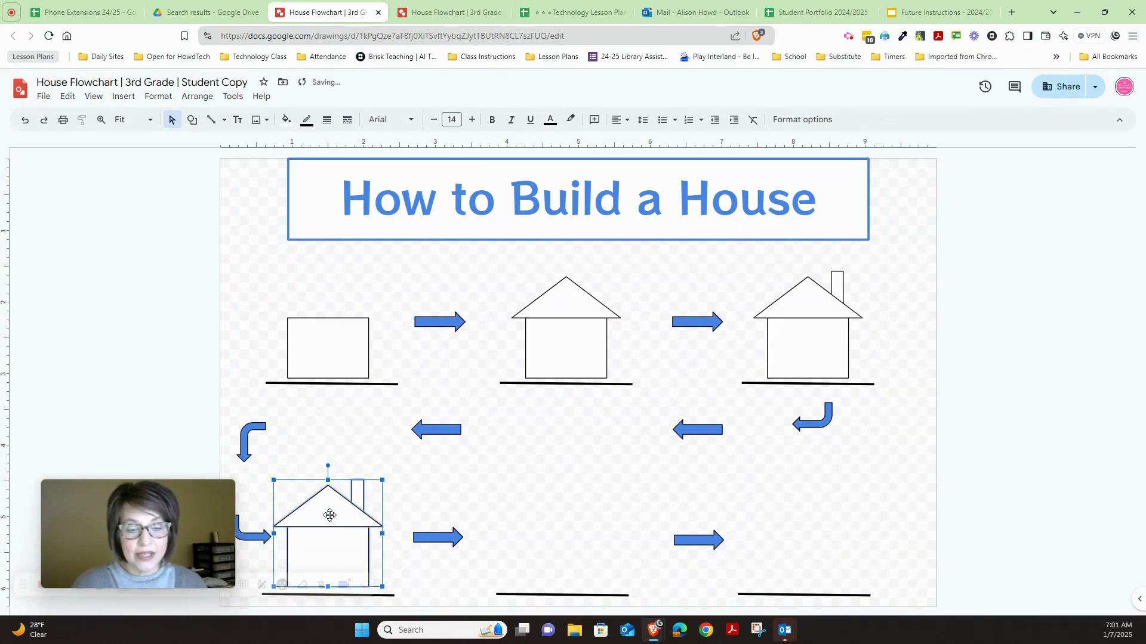
left_click(260, 418)
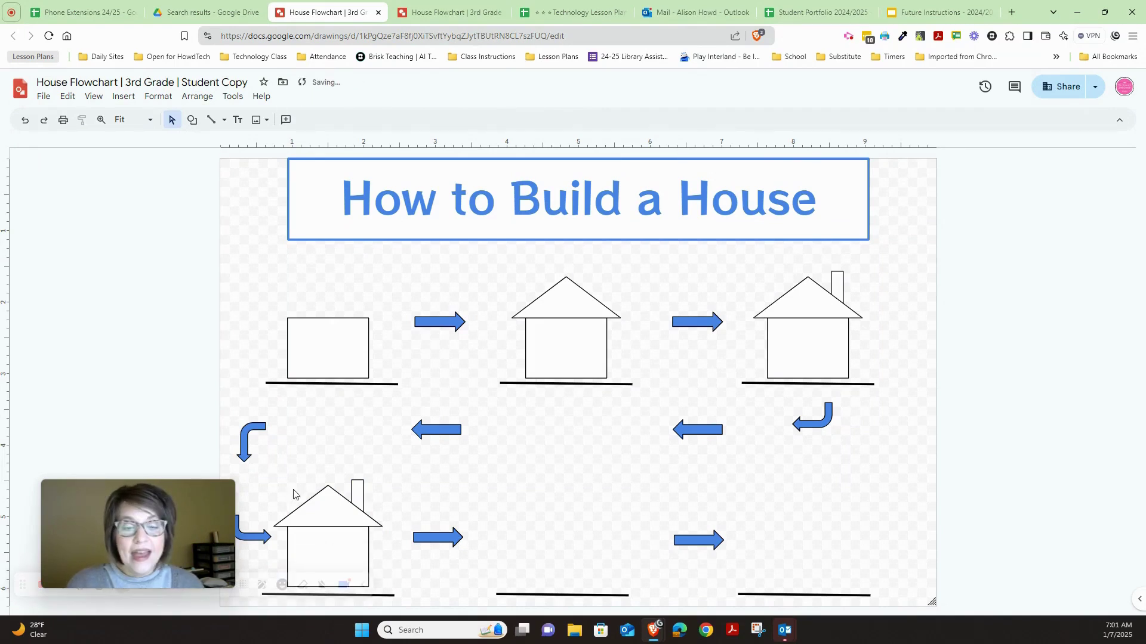
Step: Draw a white-filled rectangular door at the bottom of the bottom-left house
left_click(192, 119)
mouse_move(203, 144)
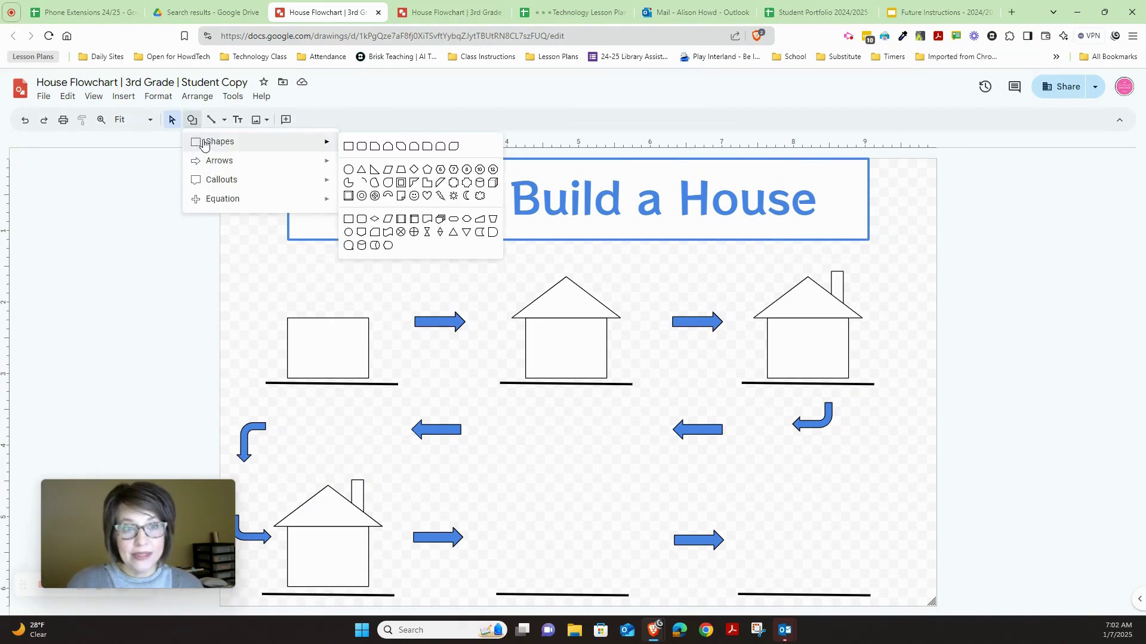
left_click(348, 151)
left_click_drag(317, 547, 338, 588)
left_click(286, 120)
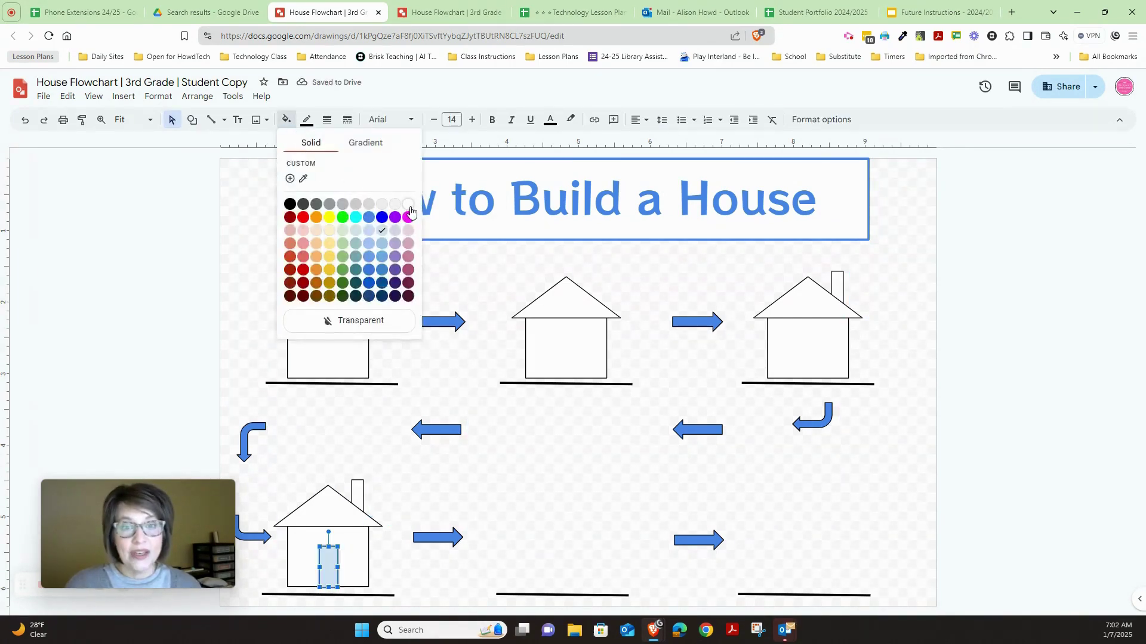
left_click(409, 210)
Step: Select the entire bottom-left house, including roof, chimney, walls and door
left_click(304, 469)
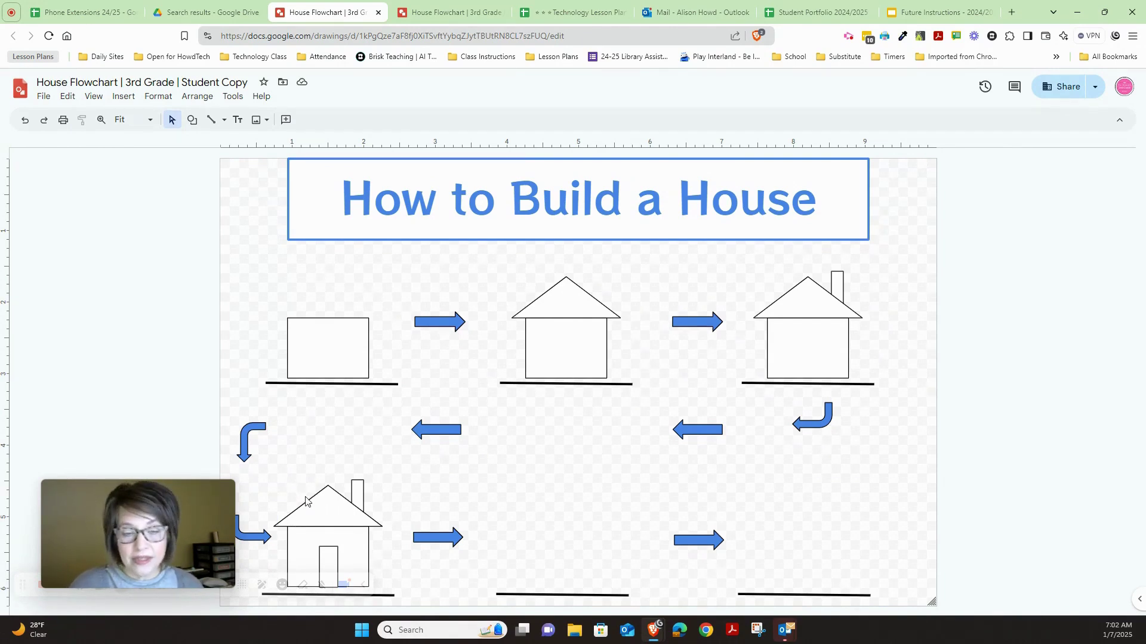
left_click(327, 503)
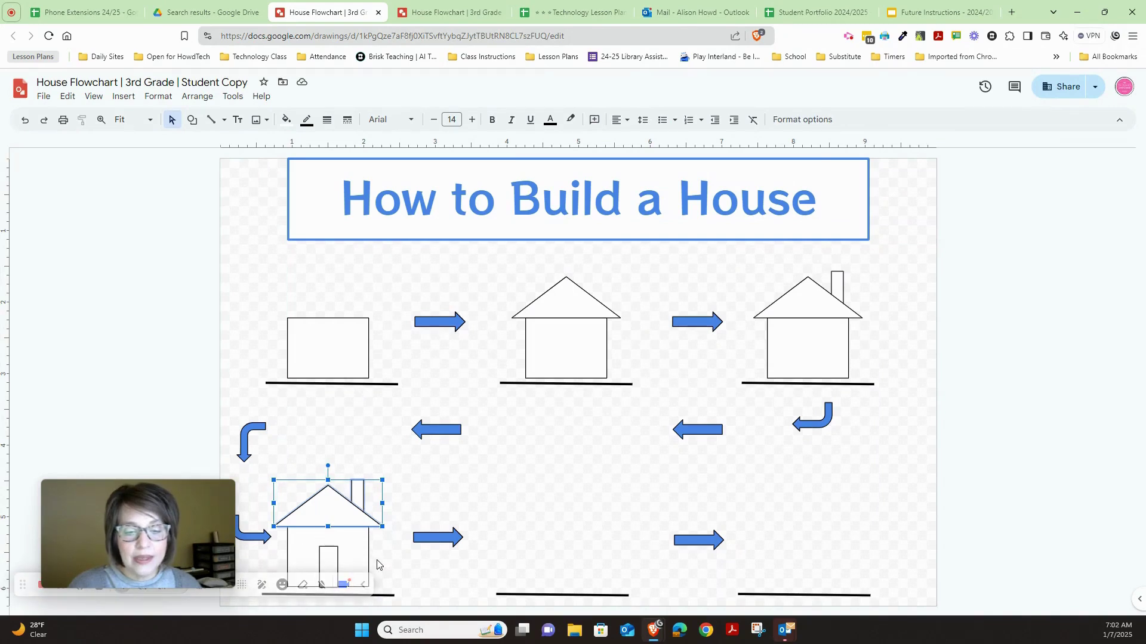
left_click(338, 565, "shift")
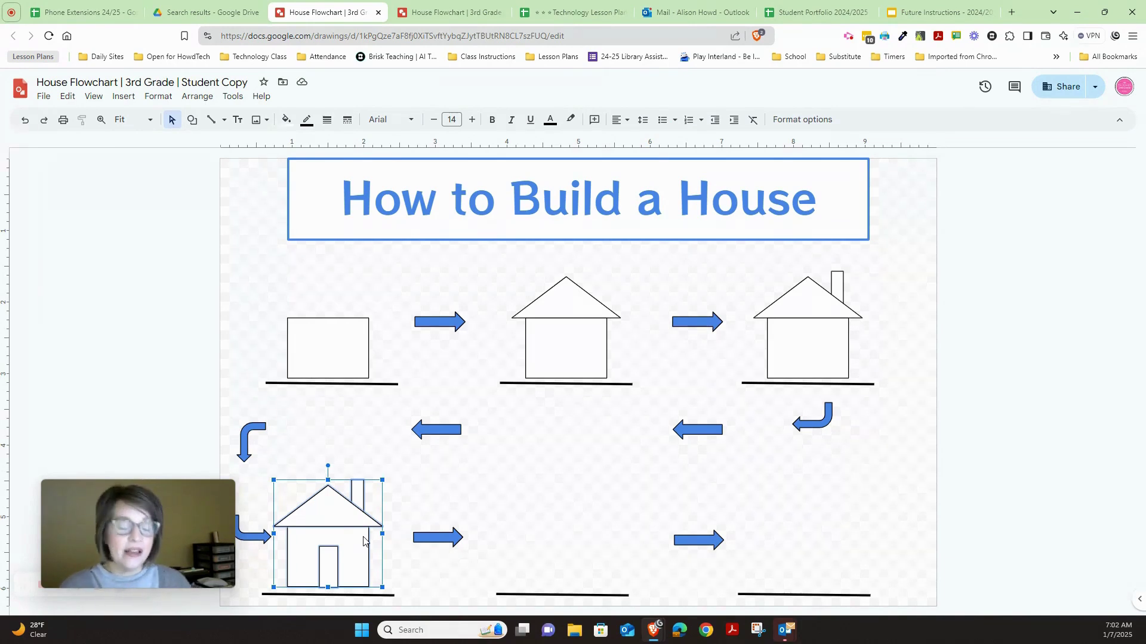
Step: Duplicate the doored house into the bottom-middle slot and compare it with the Example drawing
key("ctrl+d")
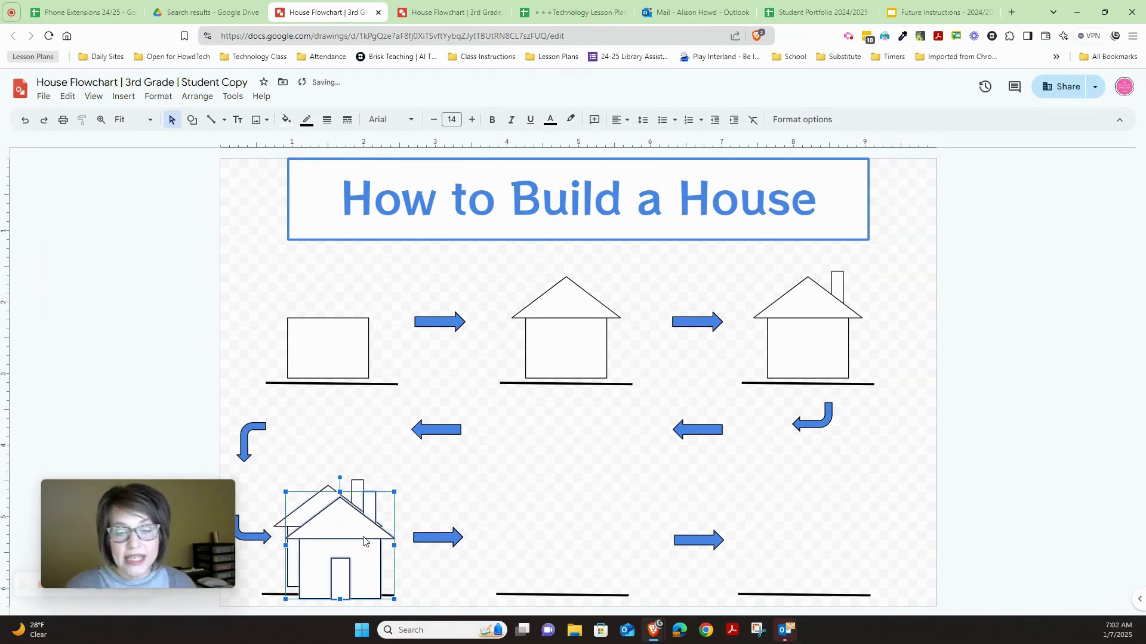
left_click_drag(361, 544, 569, 544)
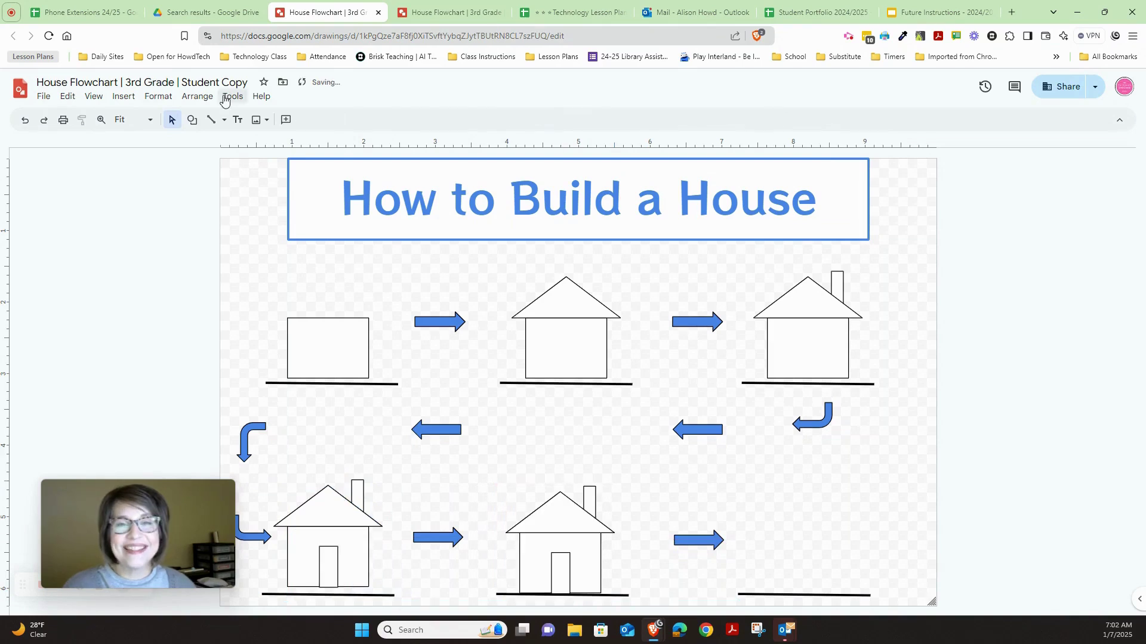
left_click(471, 15)
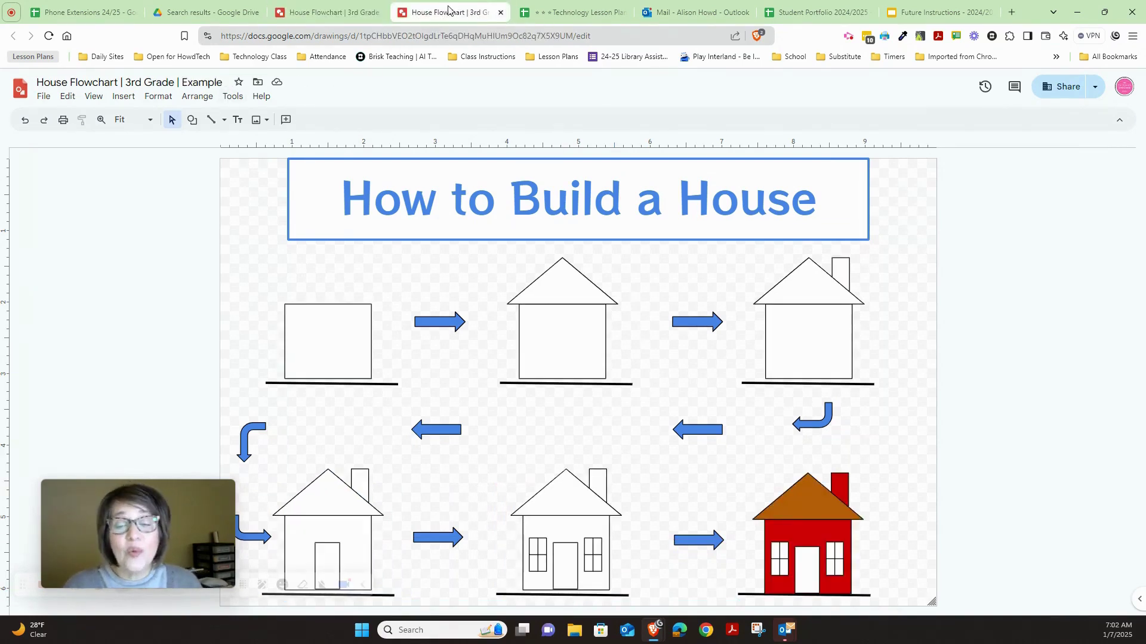
left_click(367, 11)
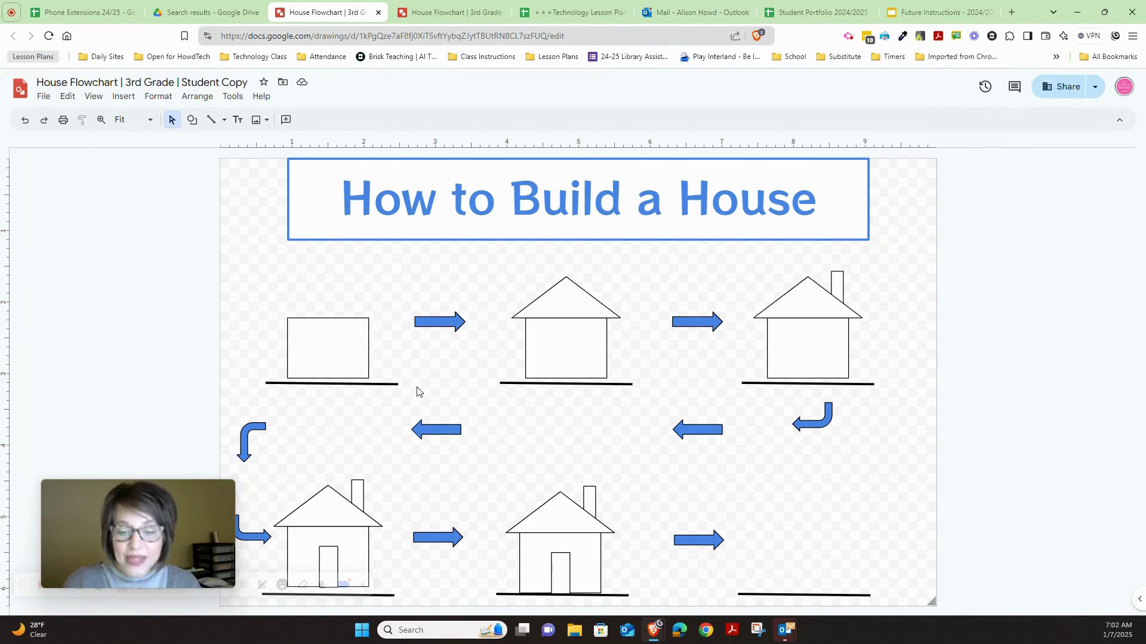
Step: Pick the Rectangle shape from the Shapes list
left_click(192, 121)
mouse_move(255, 153)
left_click(351, 149)
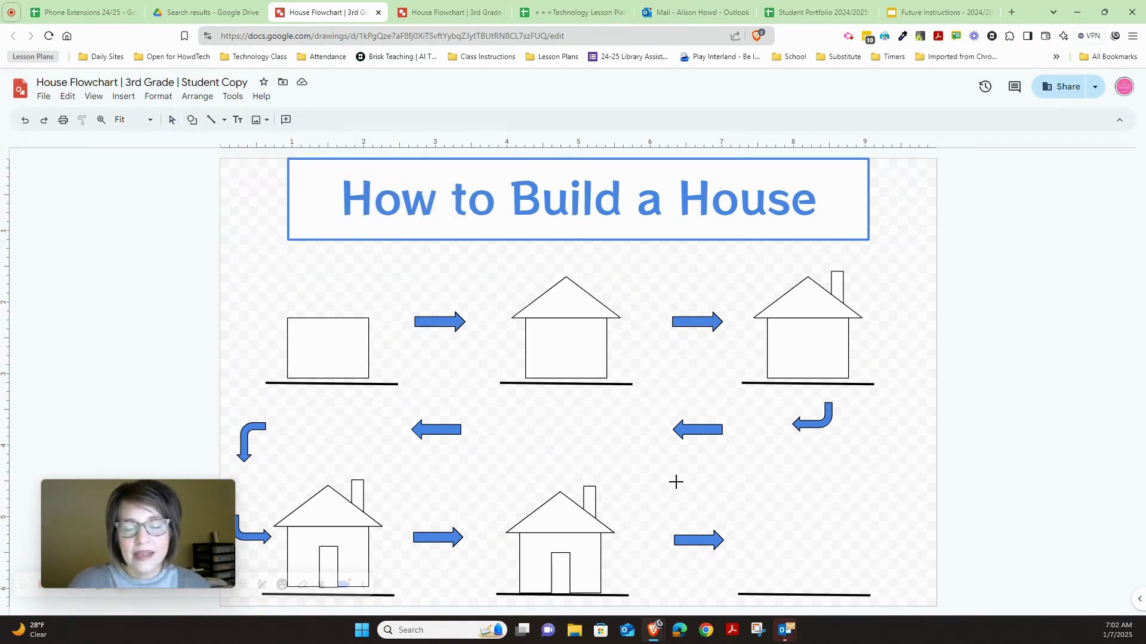
Step: Draw a white-filled window rectangle on the bottom-middle house beside its door
left_click_drag(578, 547, 598, 580)
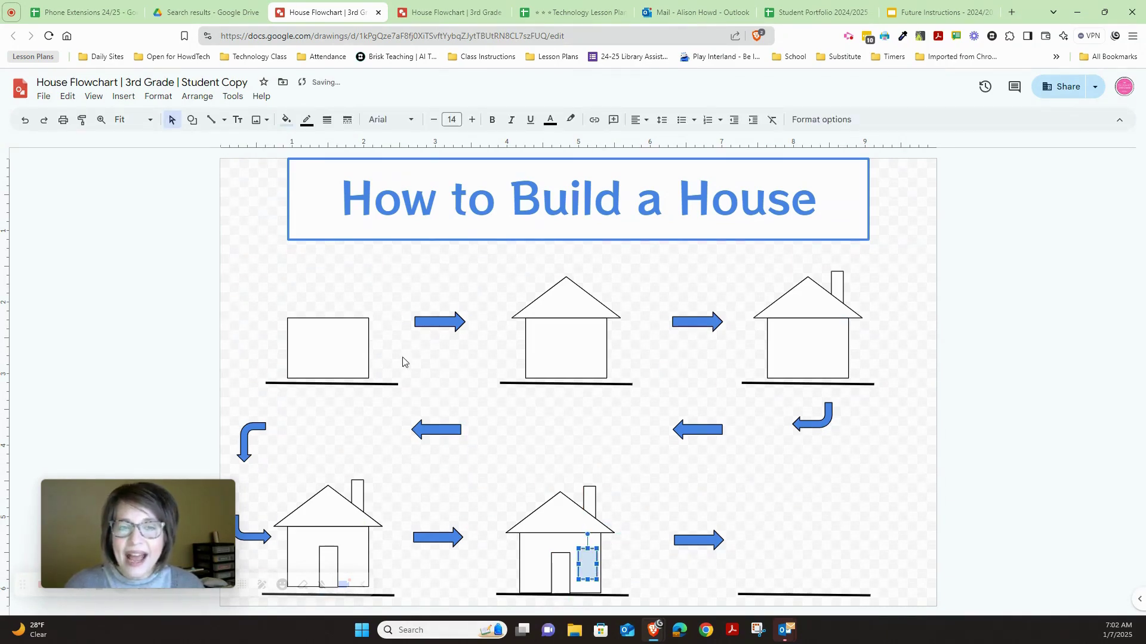
left_click(287, 119)
left_click(406, 207)
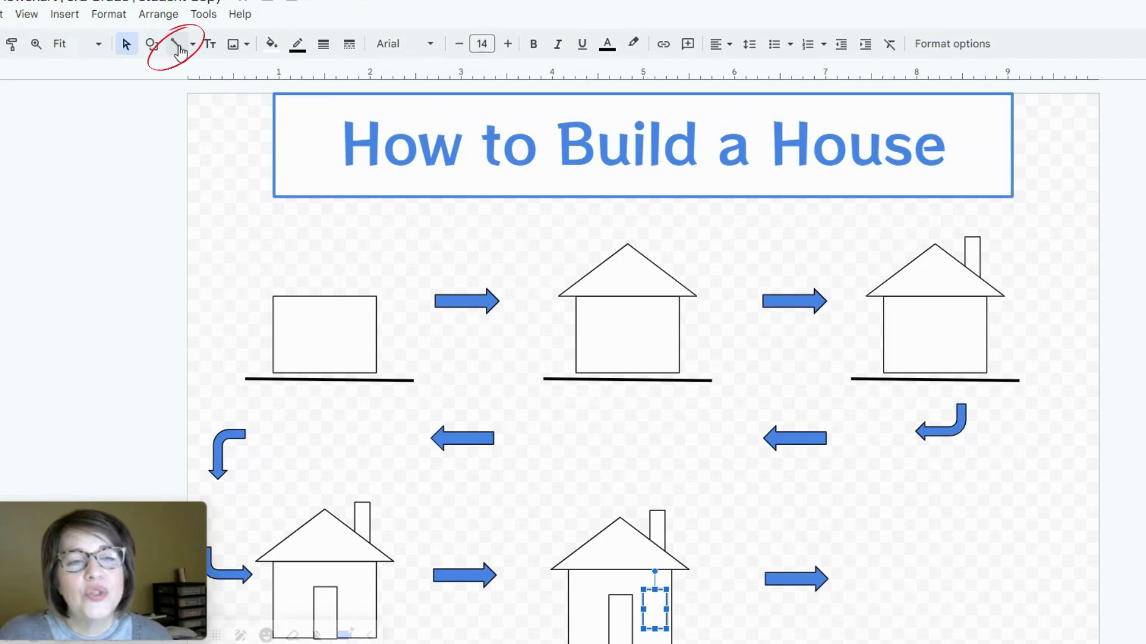
Step: Add a vertical divider line to the window, delete the stray diagonal line, and select the window pieces
left_click(178, 46)
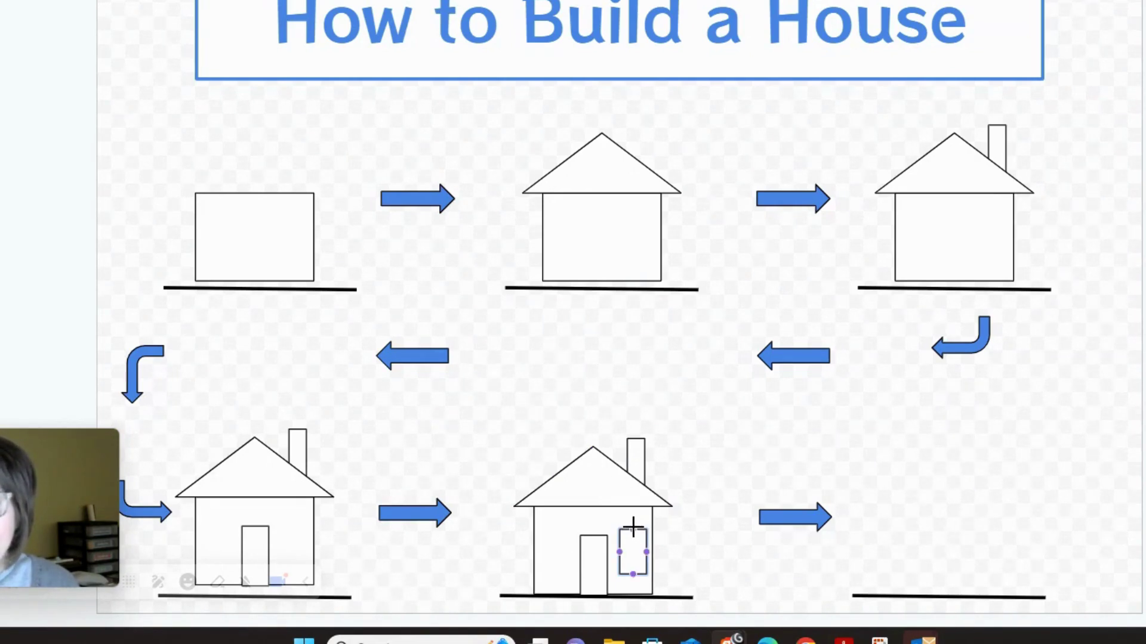
left_click_drag(633, 529, 647, 552)
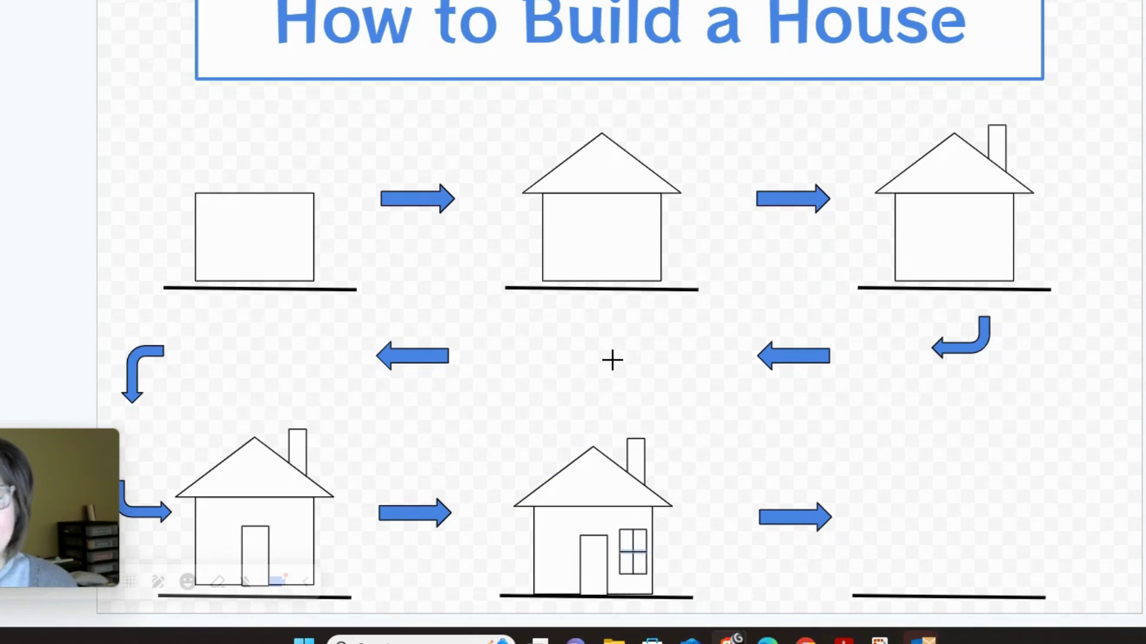
left_click_drag(612, 359, 697, 444)
left_click(525, 352)
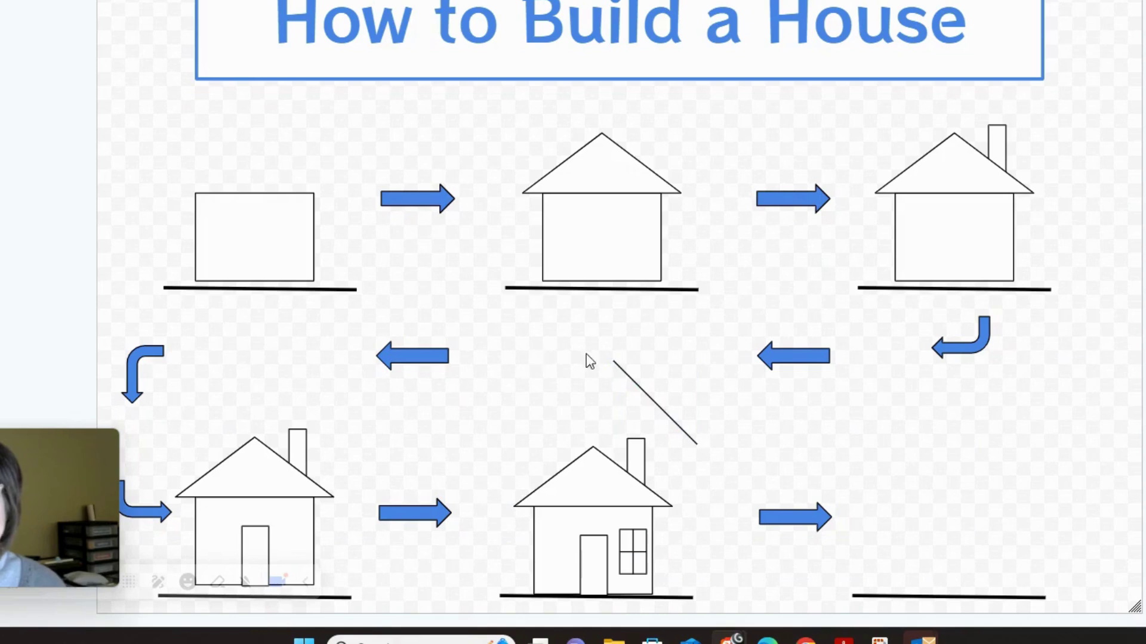
left_click(640, 384)
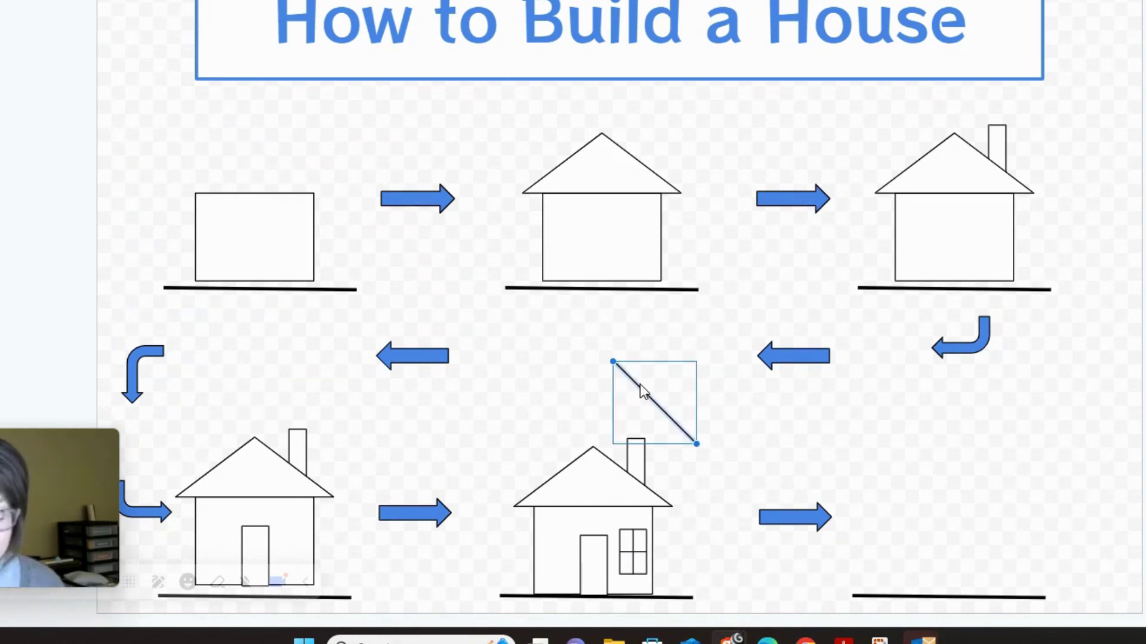
key("Delete")
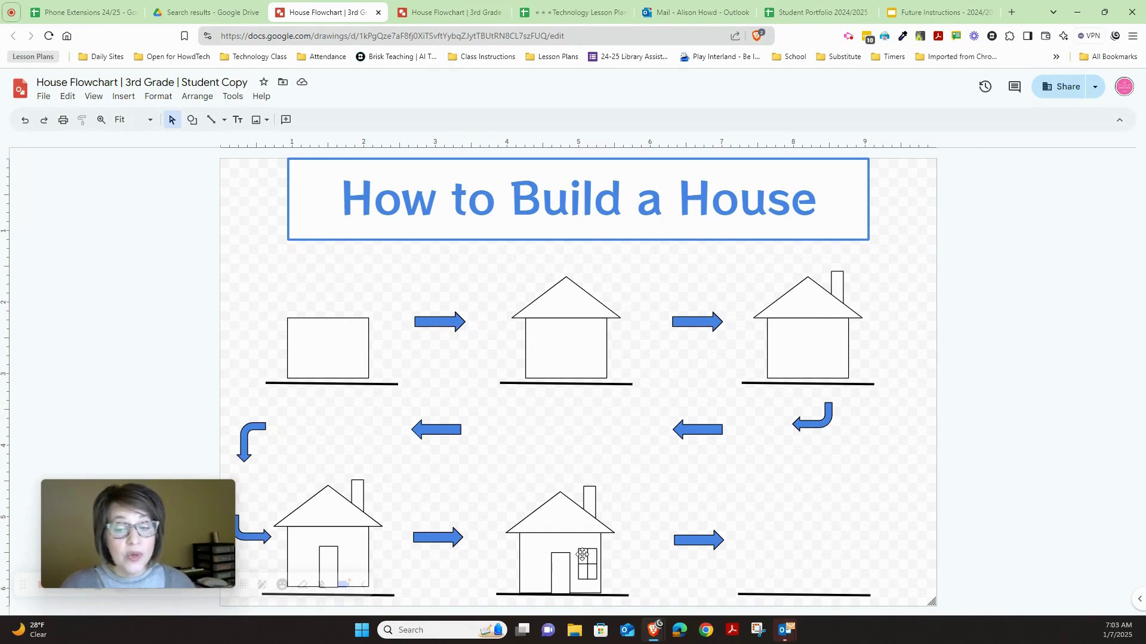
left_click(581, 555)
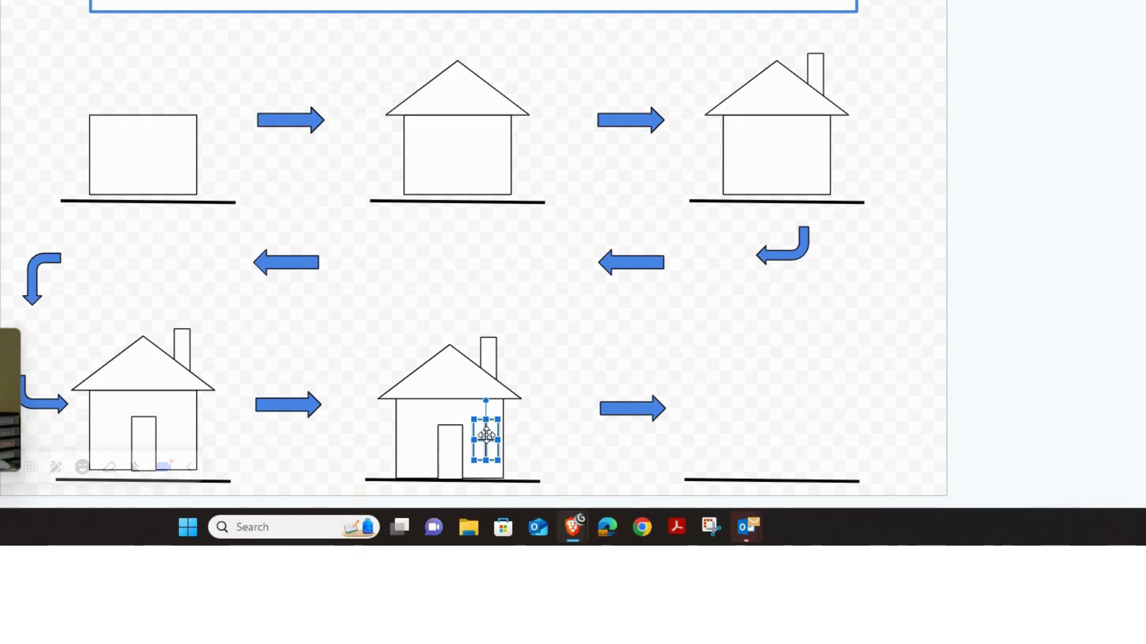
Step: Group the window pieces and position a matching window on the other side of the door
right_click(486, 435)
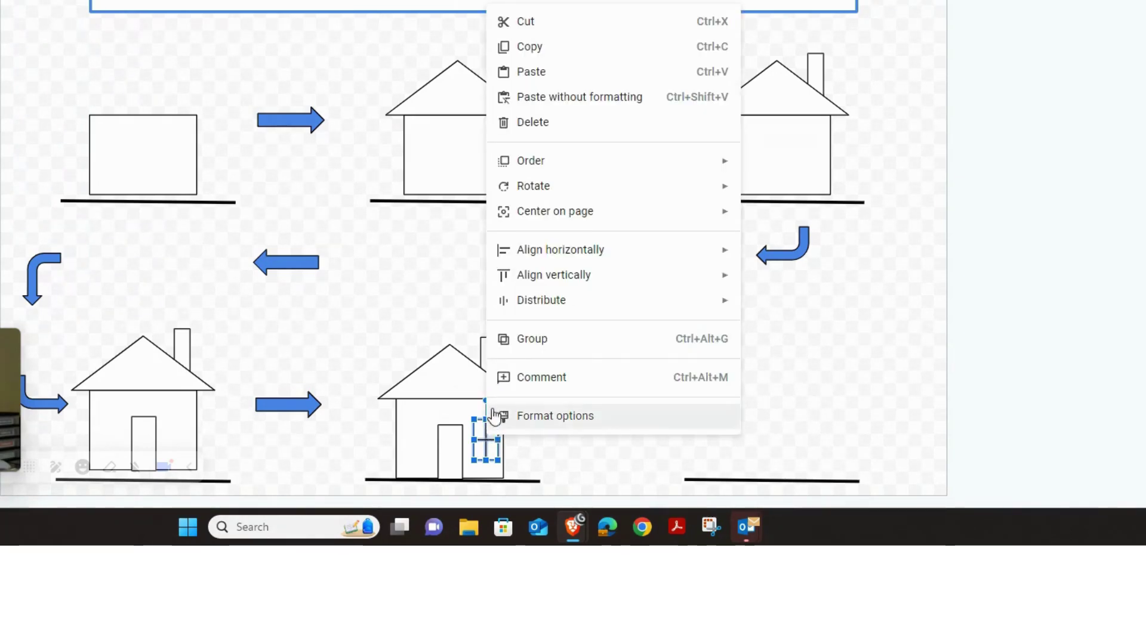
left_click(535, 346)
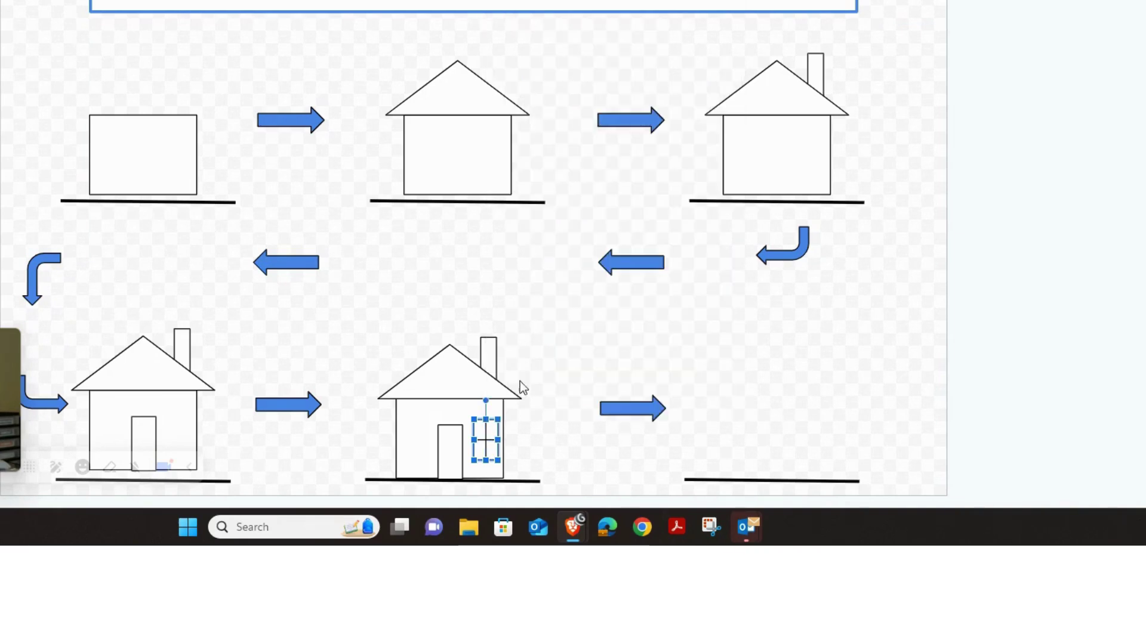
mouse_move(488, 430)
left_mouse_down()
mouse_move(555, 417)
mouse_move(489, 442)
mouse_move(559, 417)
mouse_move(486, 444)
left_mouse_up()
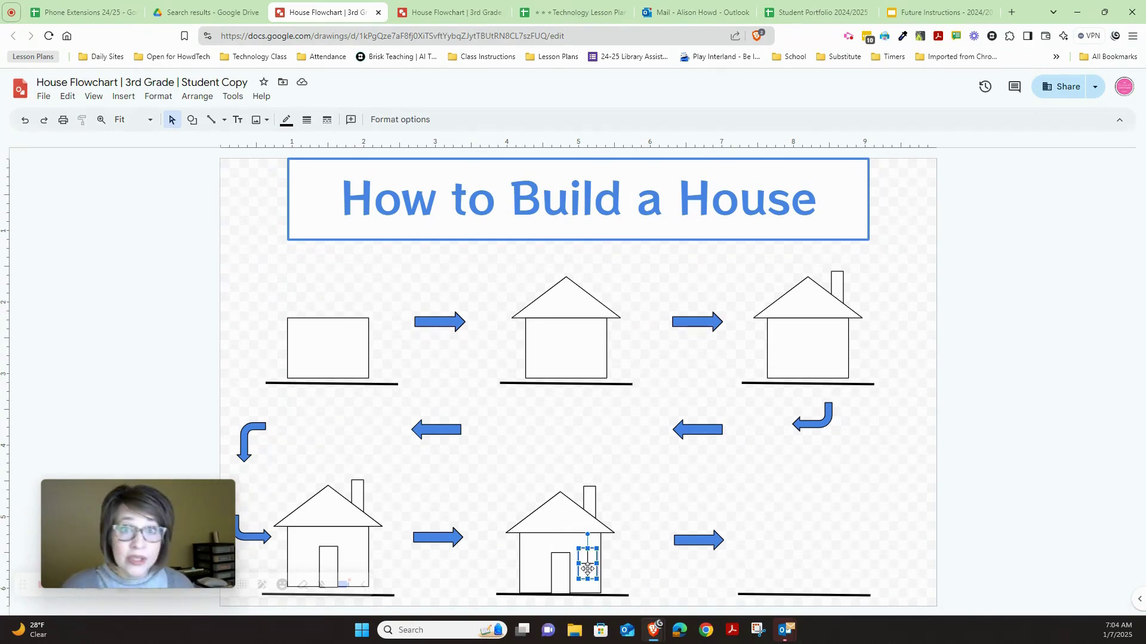
left_click_drag(587, 568, 542, 563)
left_click(616, 561)
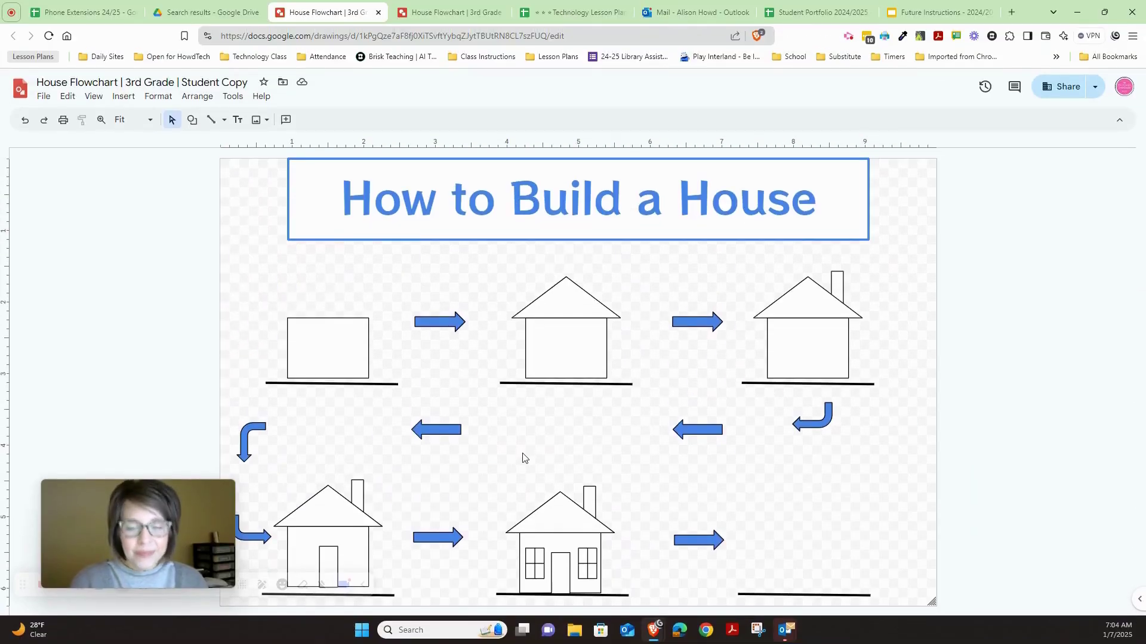
Step: After checking the Example, duplicate the two-window house with Ctrl+D into the bottom-right slot
left_click(448, 12)
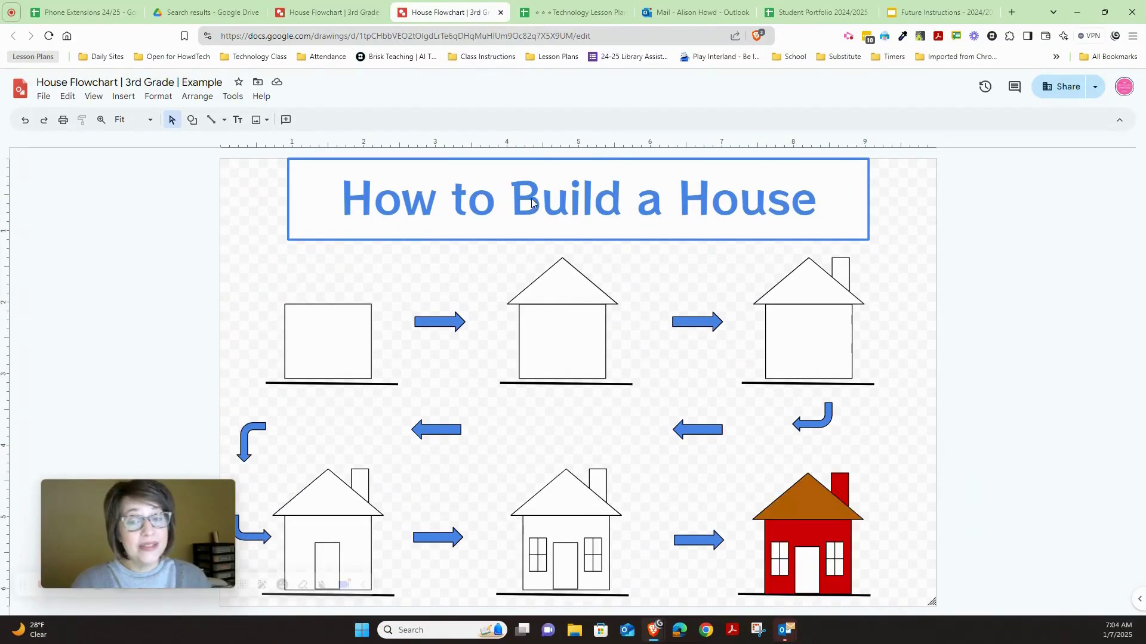
left_click(333, 12)
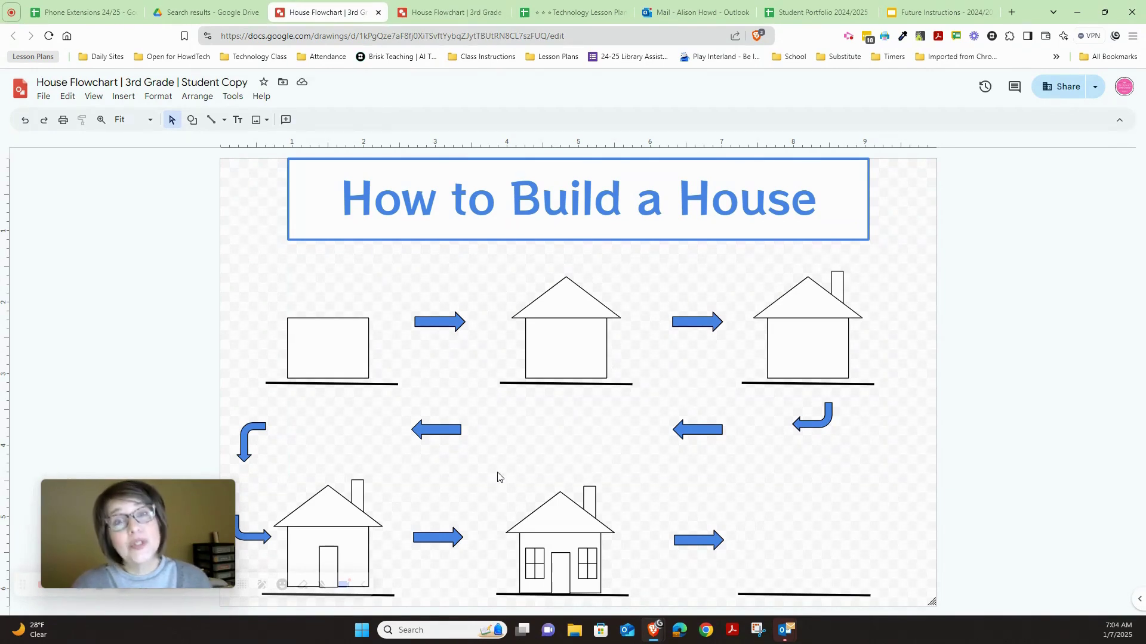
left_click_drag(498, 473, 608, 586)
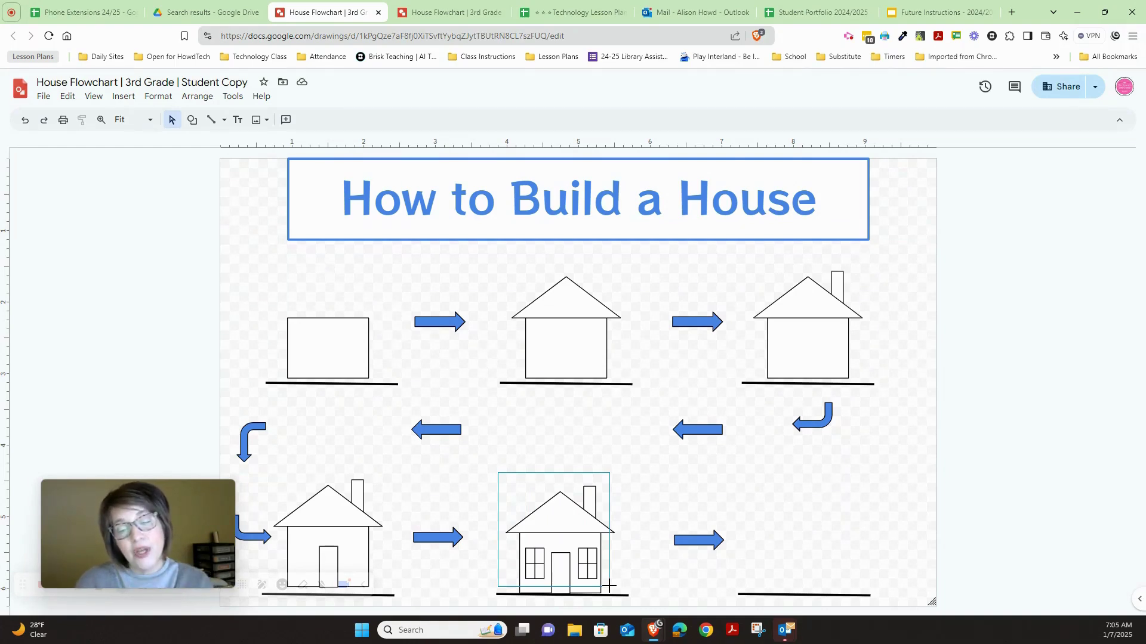
left_click_drag(609, 586, 819, 539)
key("ctrl+d")
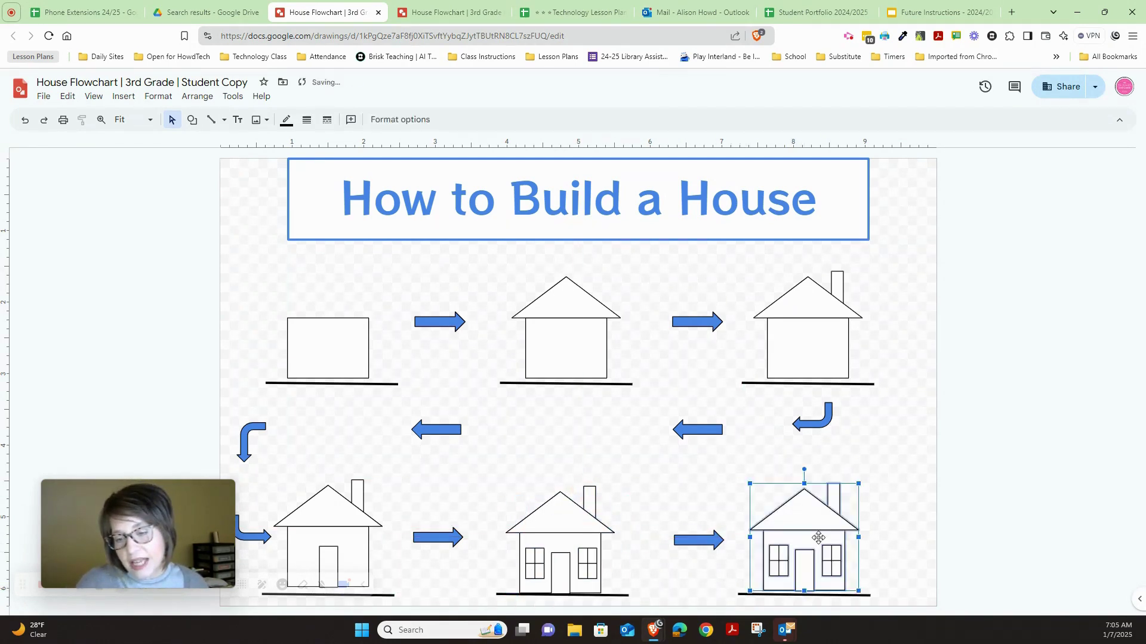
left_click(908, 484)
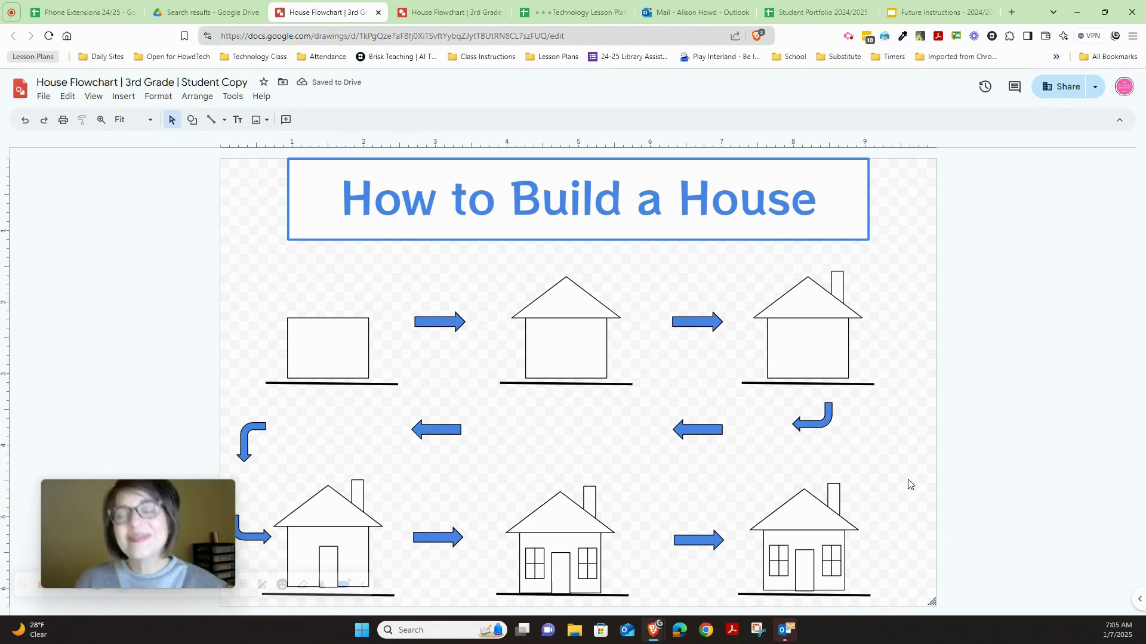